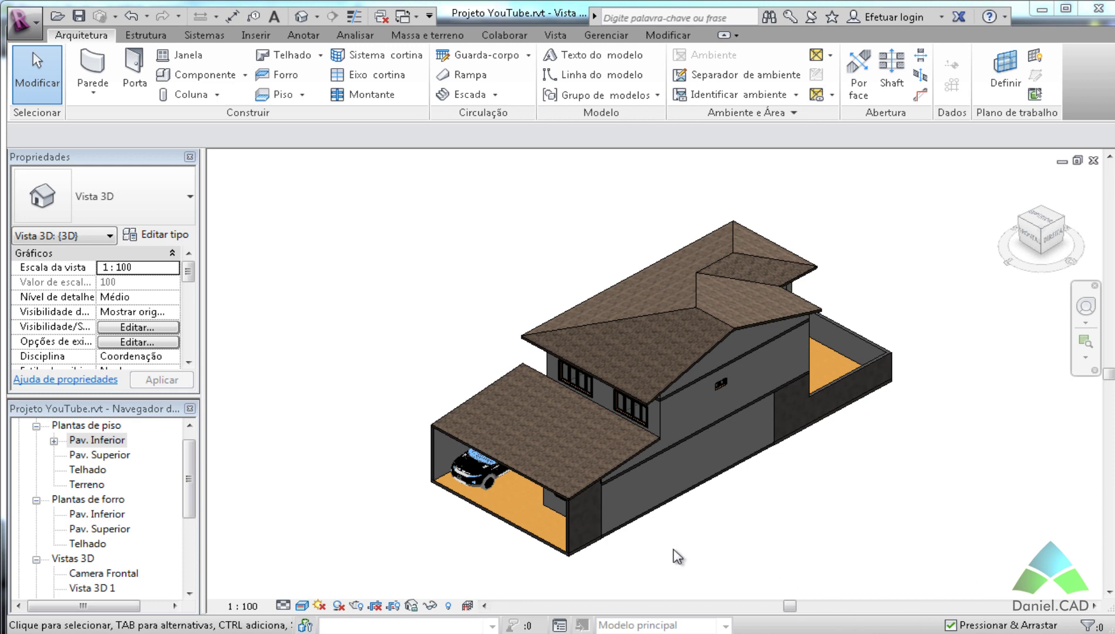
Orbit the 3D house view to bring its opposite side into view.
{"action": "mouse_move", "coordinate": [704, 523]}
{"action": "middle_mouse_down", "text": "shift"}
{"action": "mouse_move", "coordinate": [918, 514]}
{"action": "mouse_move", "coordinate": [909, 520]}
{"action": "middle_mouse_up", "text": "shift"}
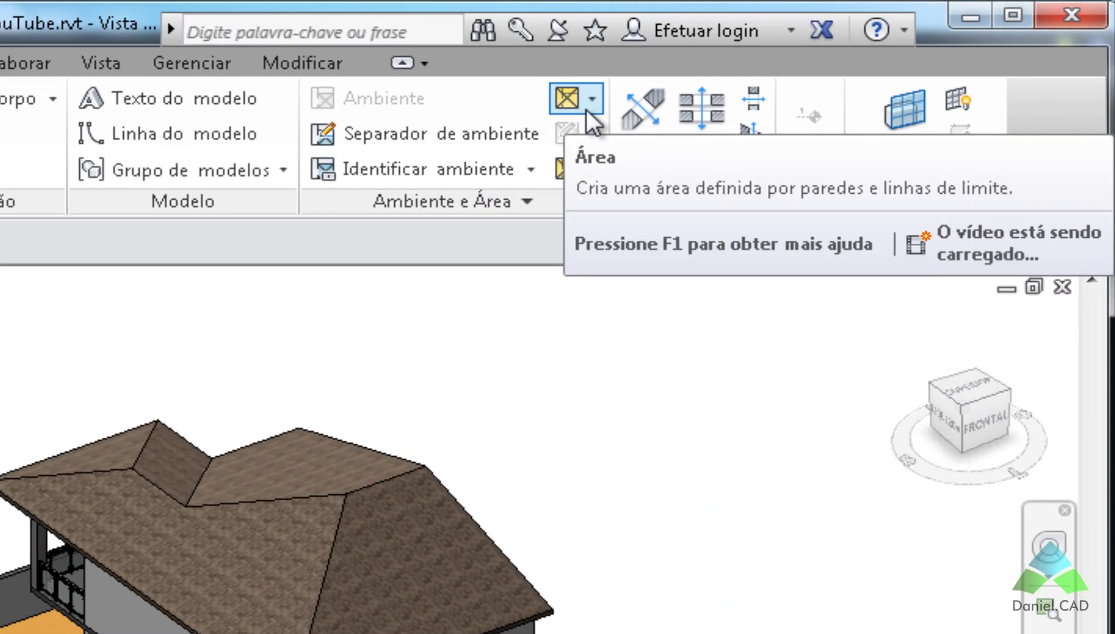
{"action": "left_click", "coordinate": [587, 110]}
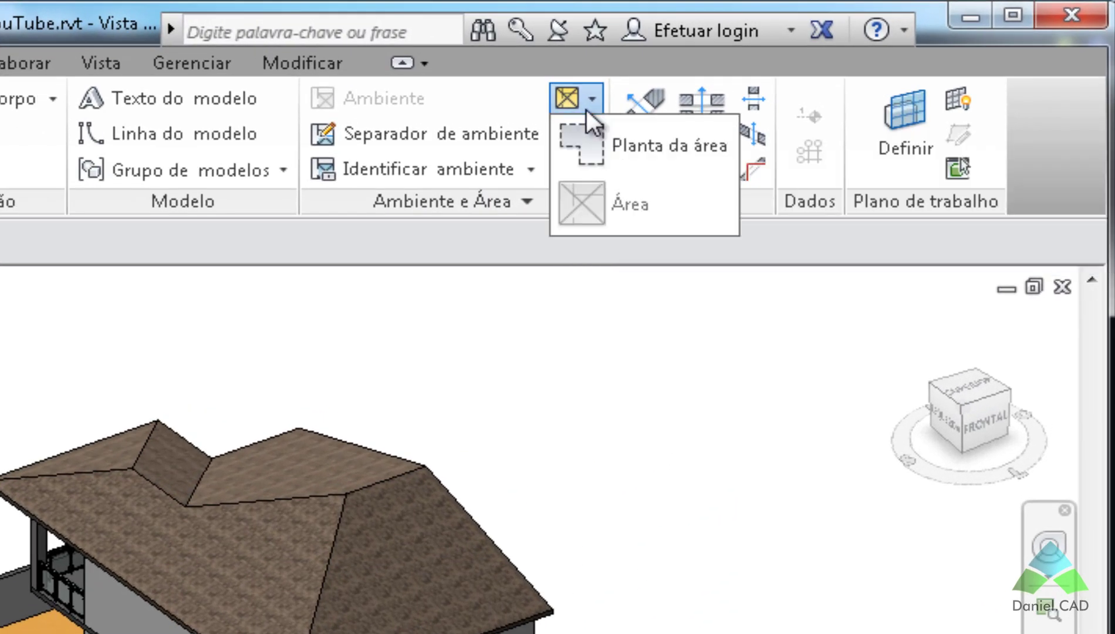
{"action": "left_click", "coordinate": [502, 320]}
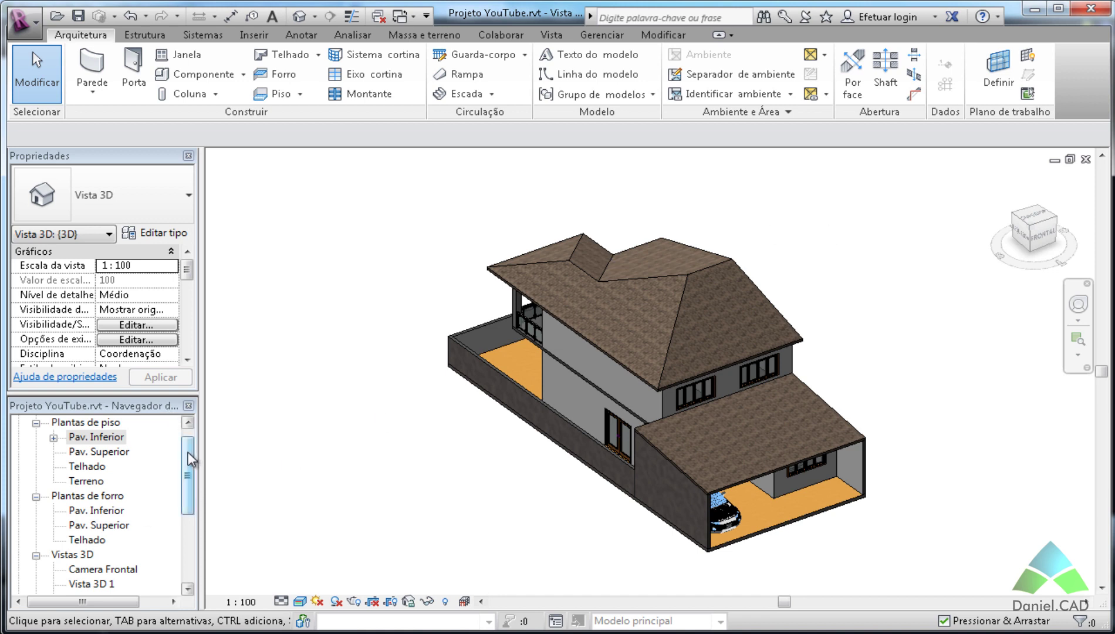
{"action": "left_click_drag", "start_coordinate": [189, 452], "coordinate": [187, 502]}
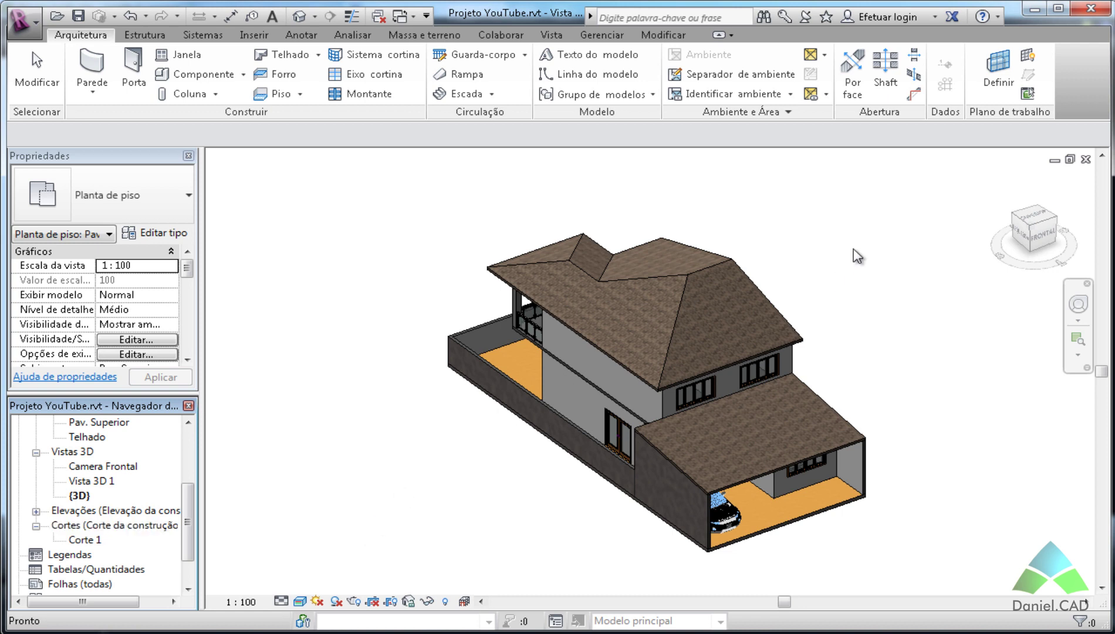
{"action": "left_click", "coordinate": [825, 56]}
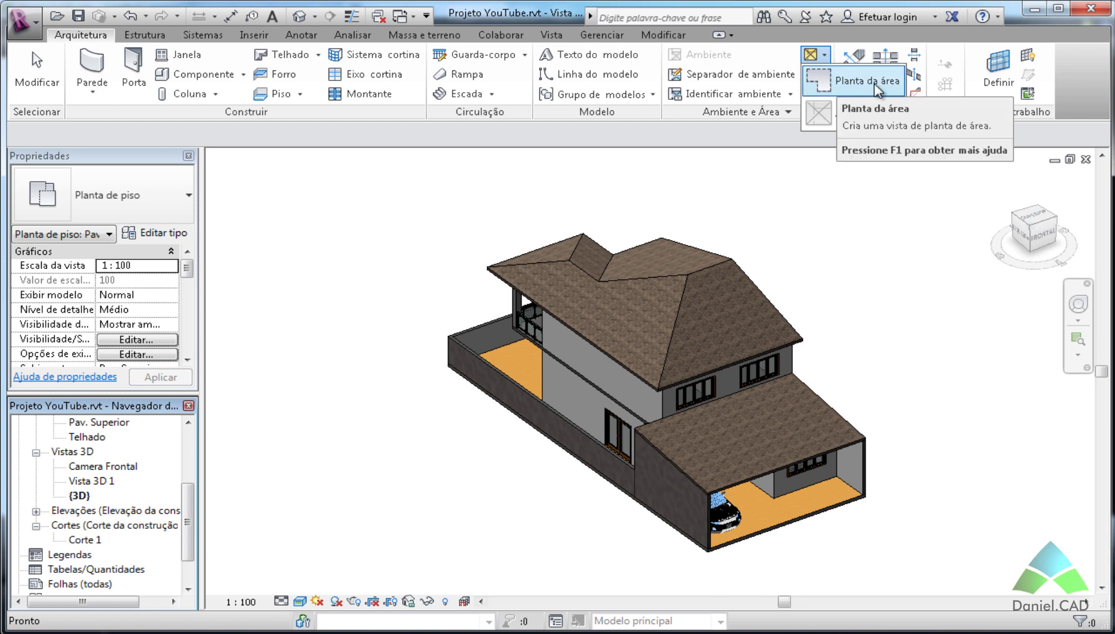
{"action": "mouse_move", "coordinate": [858, 81]}
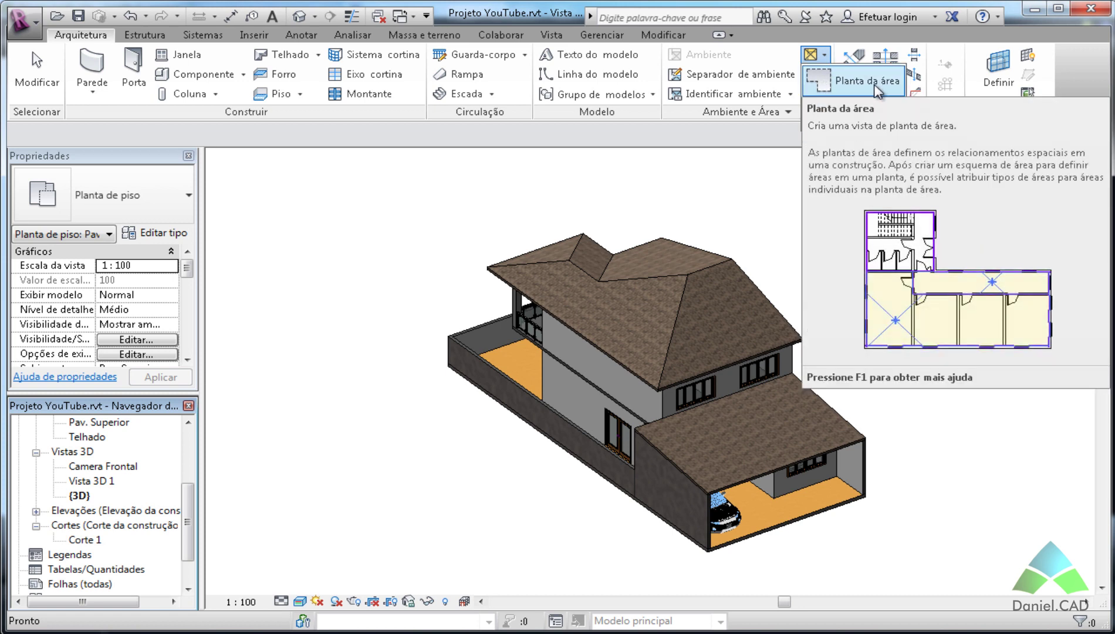
{"action": "left_click", "coordinate": [877, 91]}
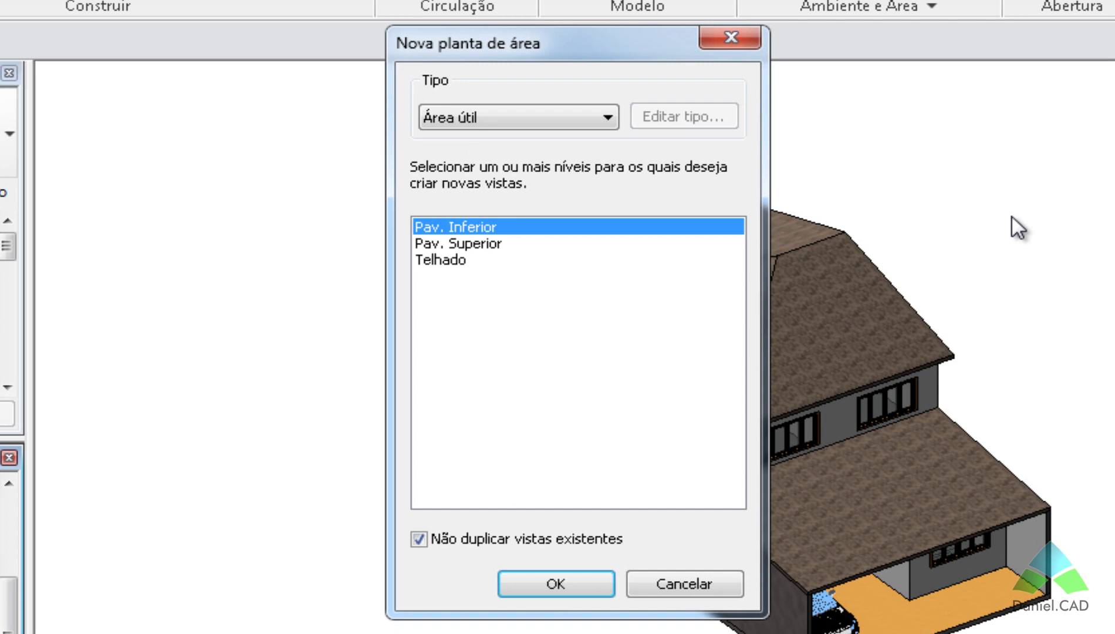
{"action": "left_click", "coordinate": [604, 120]}
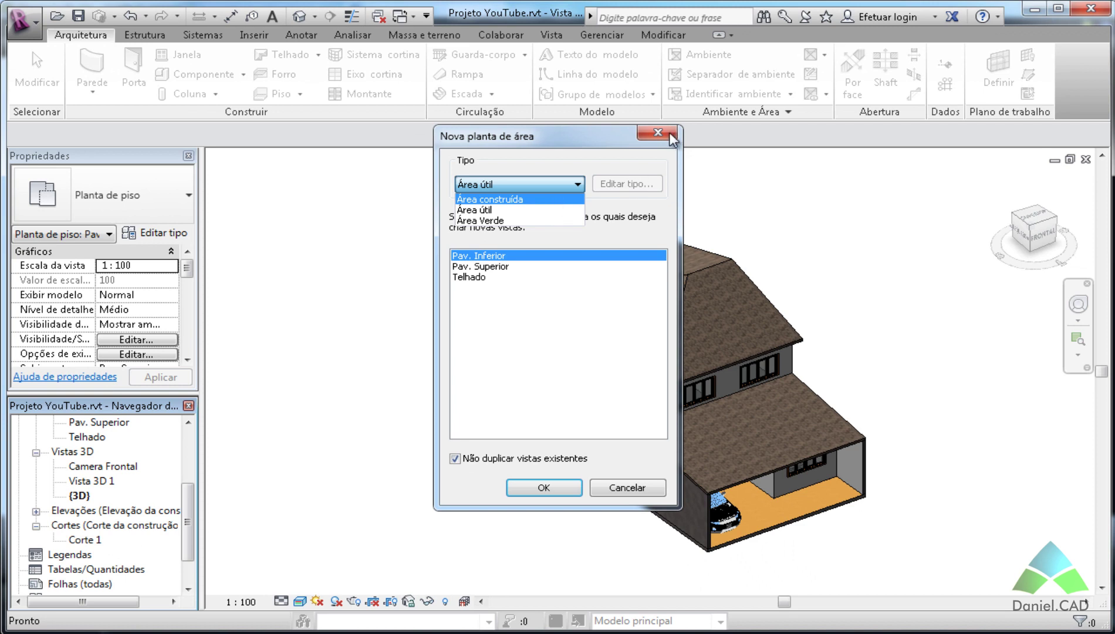
{"action": "left_click", "coordinate": [673, 139]}
{"action": "left_click", "coordinate": [673, 139]}
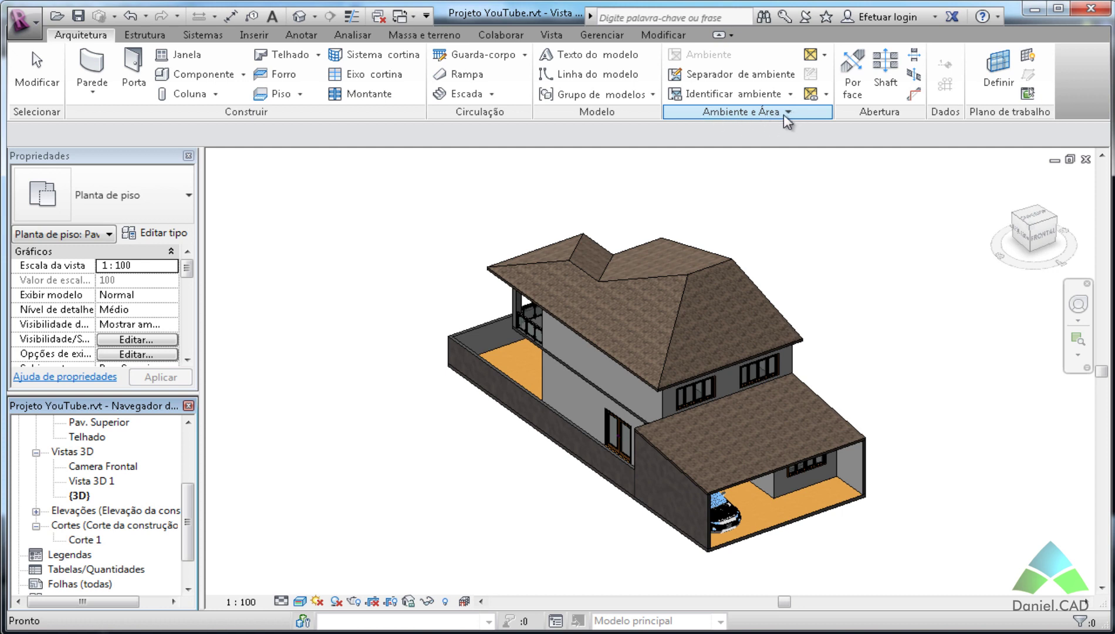
Add a new area scheme named 'Área Demolir' in Cálculos de área e volume.
{"action": "left_click", "coordinate": [788, 113]}
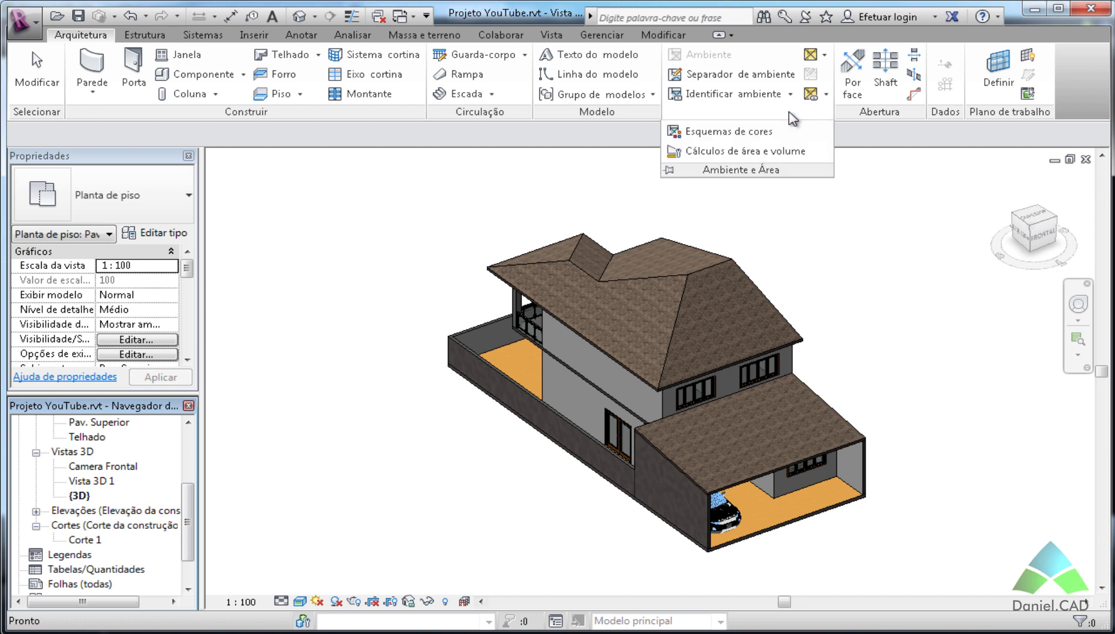
{"action": "left_click", "coordinate": [777, 156]}
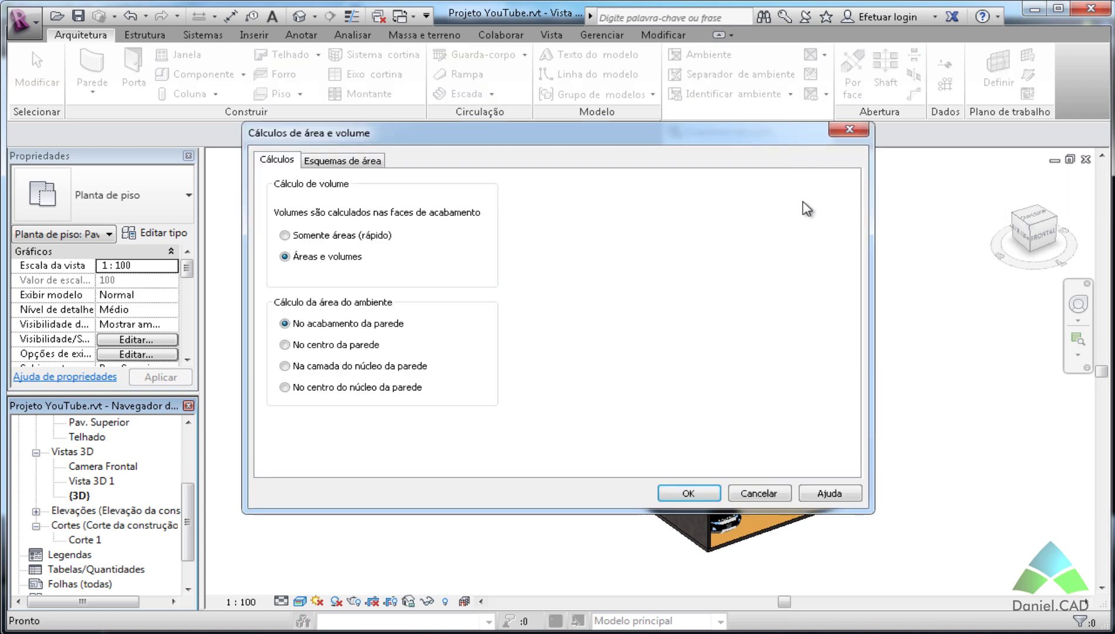
{"action": "left_click", "coordinate": [326, 160]}
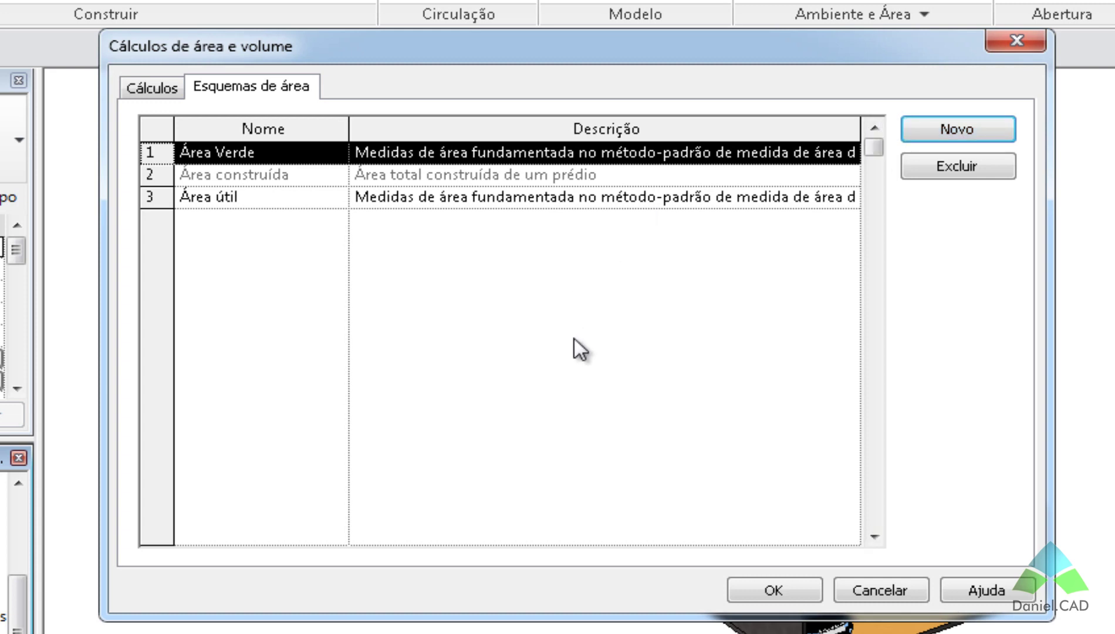
{"action": "left_click", "coordinate": [958, 132]}
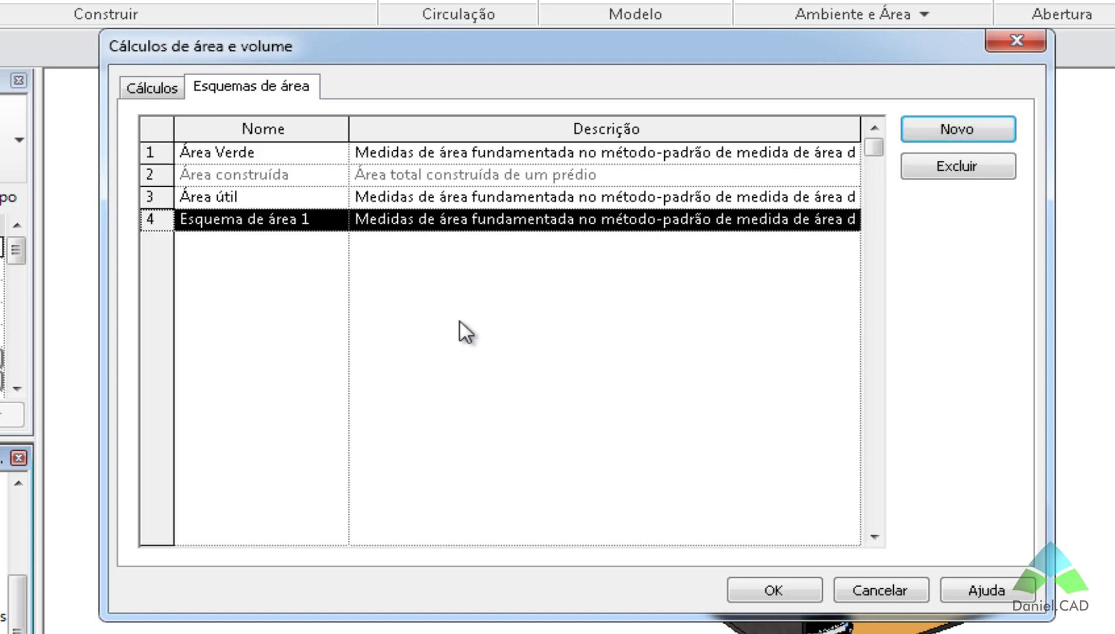
{"action": "left_click", "coordinate": [331, 220]}
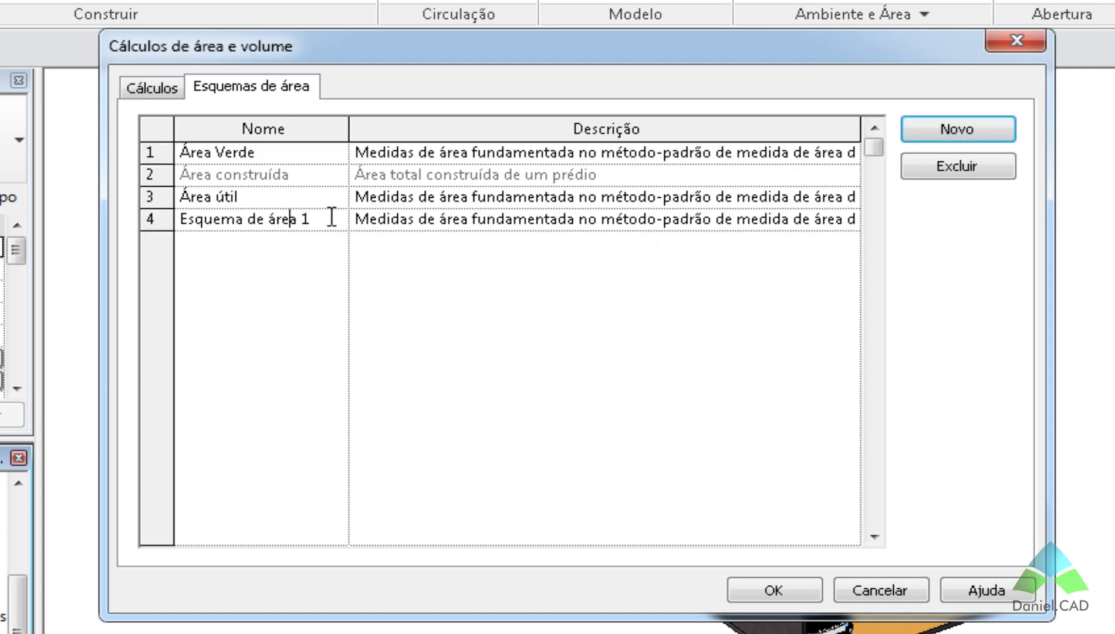
{"action": "type", "text": "Área "}
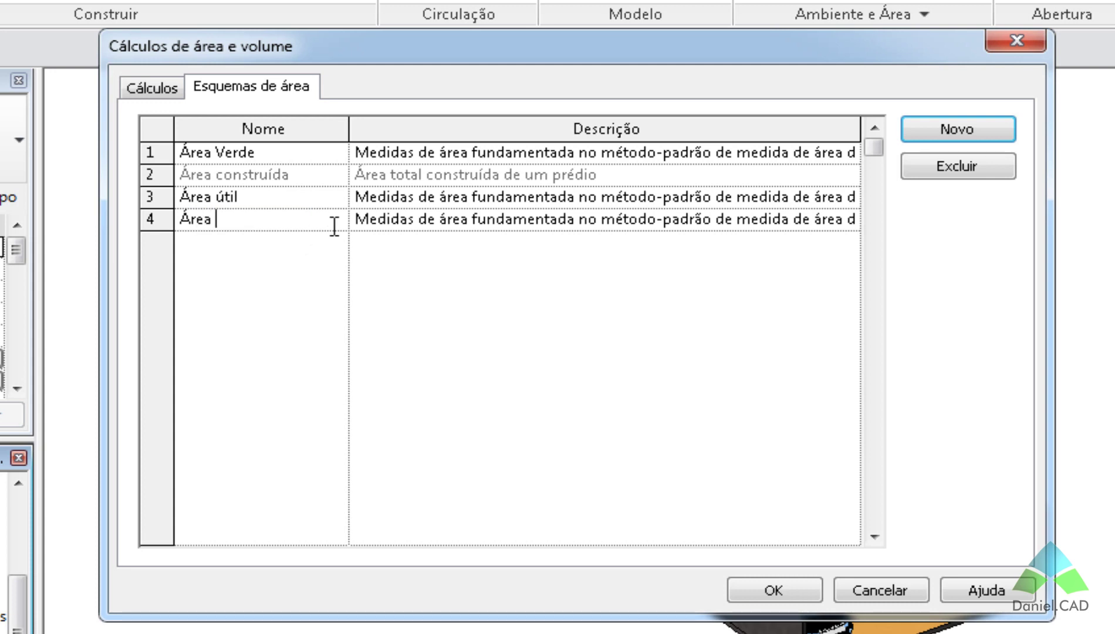
{"action": "type", "text": "Demolir"}
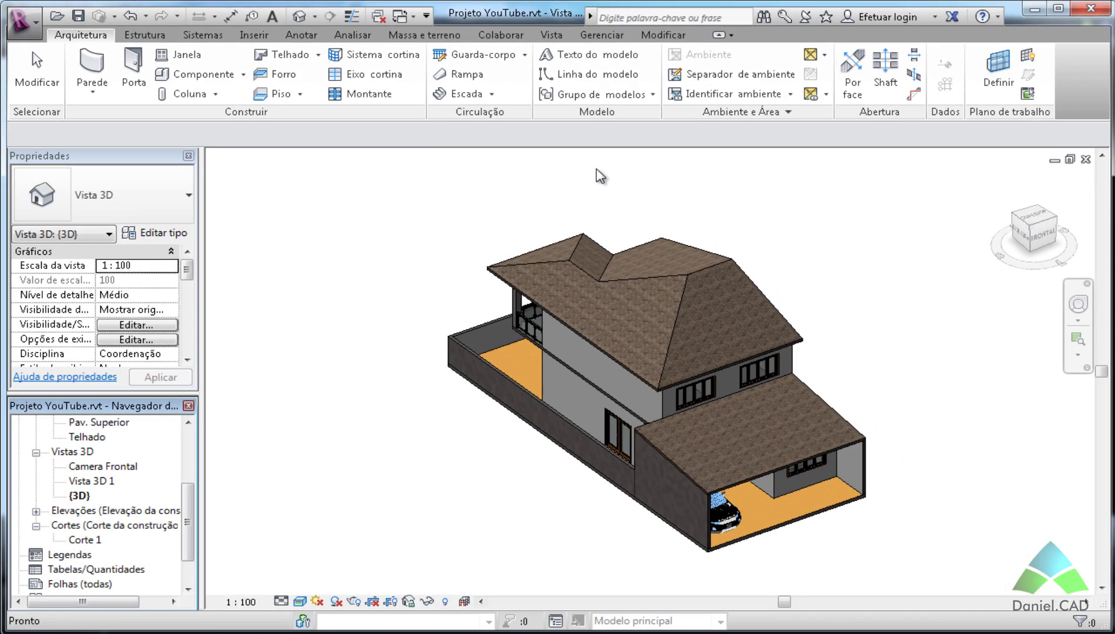
Create a Planta da área of type Área construída for the Pav. Superior level.
{"action": "left_click", "coordinate": [829, 51]}
{"action": "left_click", "coordinate": [828, 81]}
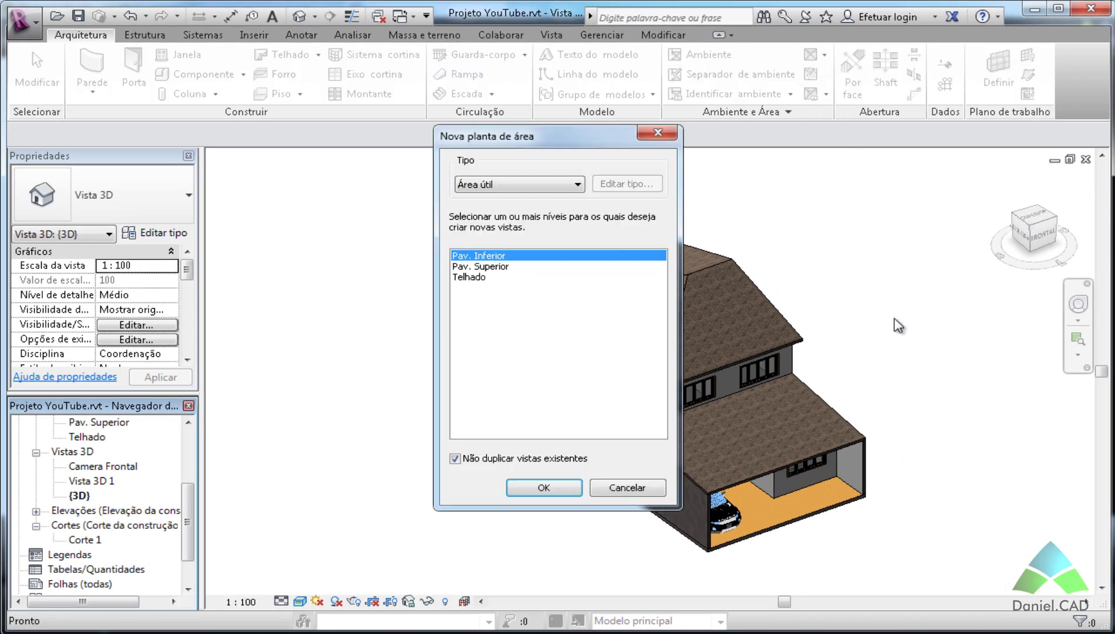
{"action": "left_click", "coordinate": [539, 187]}
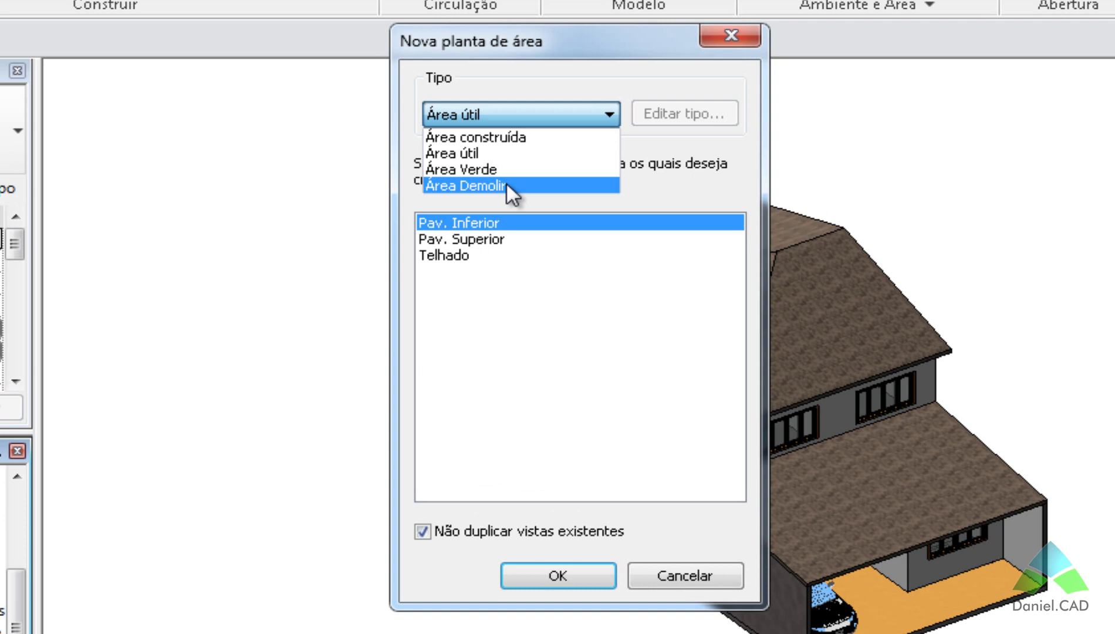
{"action": "left_click", "coordinate": [523, 139]}
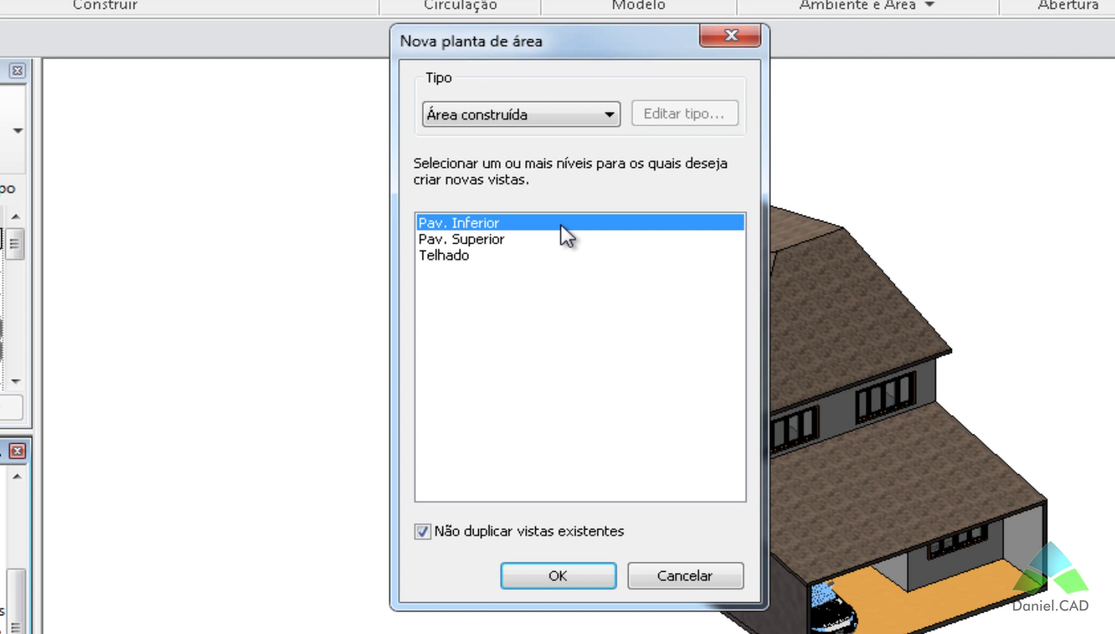
{"action": "left_click", "coordinate": [482, 239]}
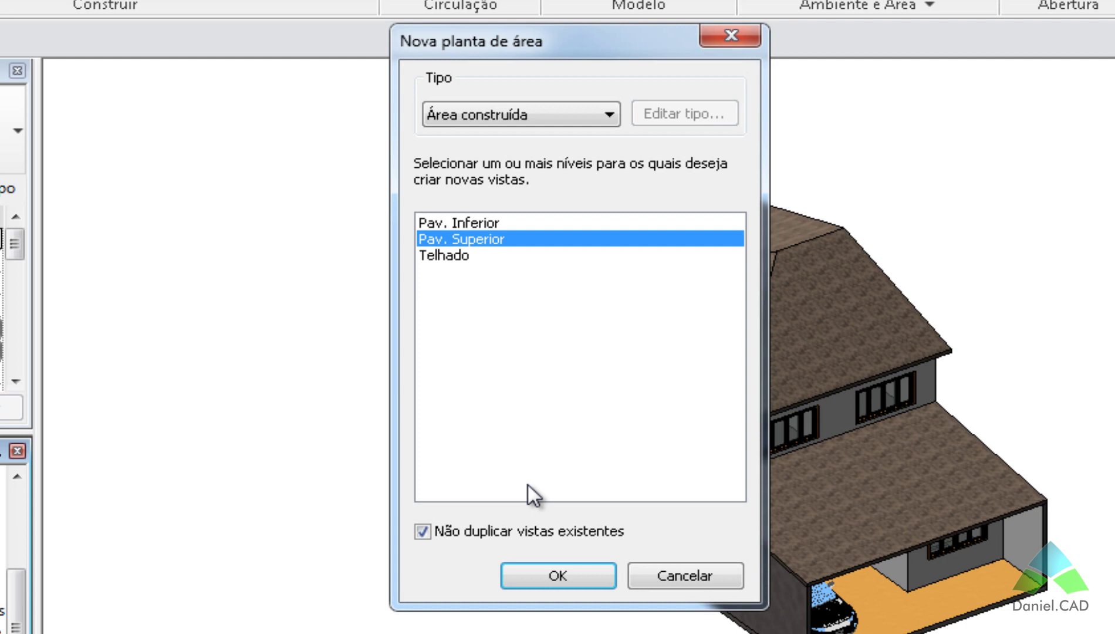
{"action": "left_click", "coordinate": [552, 575]}
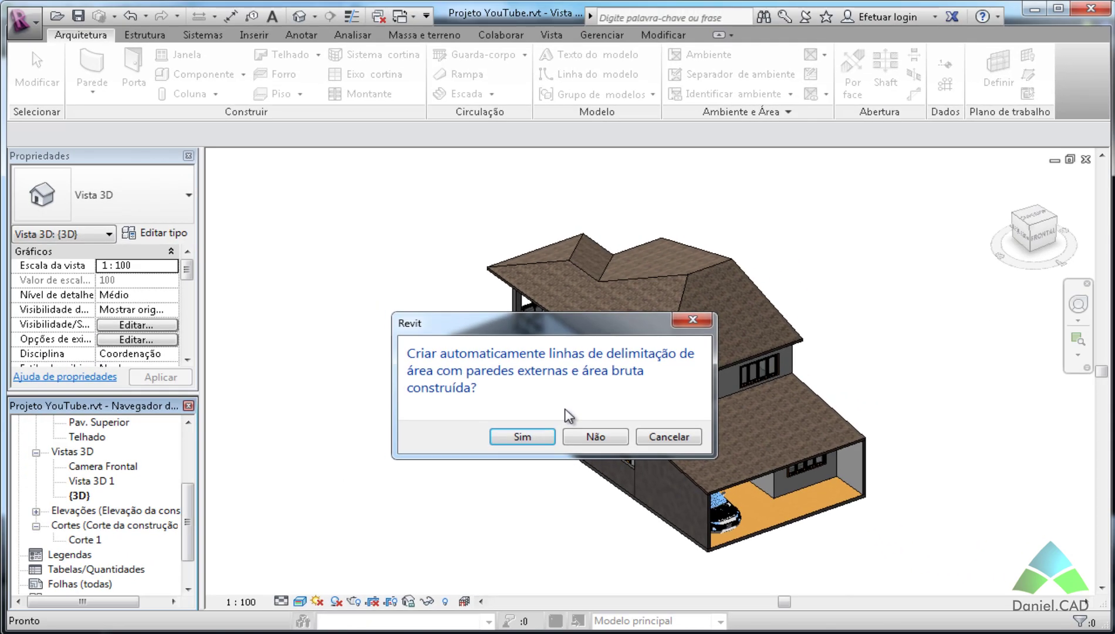
Decline automatic boundary lines, then start and cancel Área placement in the new plan.
{"action": "left_click", "coordinate": [610, 441]}
{"action": "middle_click_drag", "start_coordinate": [541, 446], "coordinate": [557, 381]}
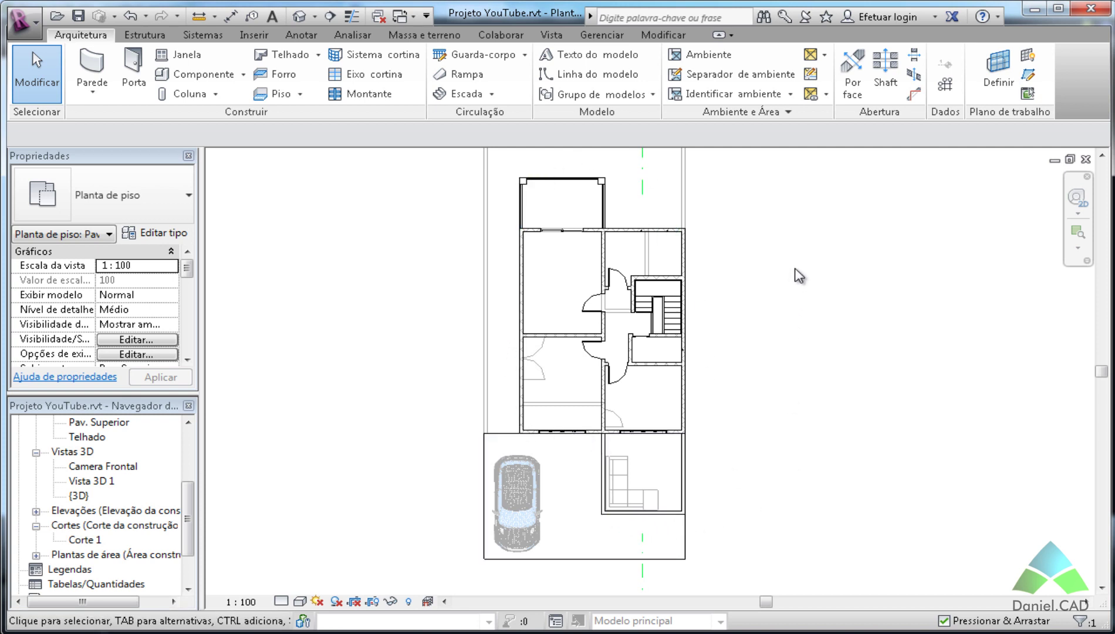
{"action": "left_click", "coordinate": [826, 55]}
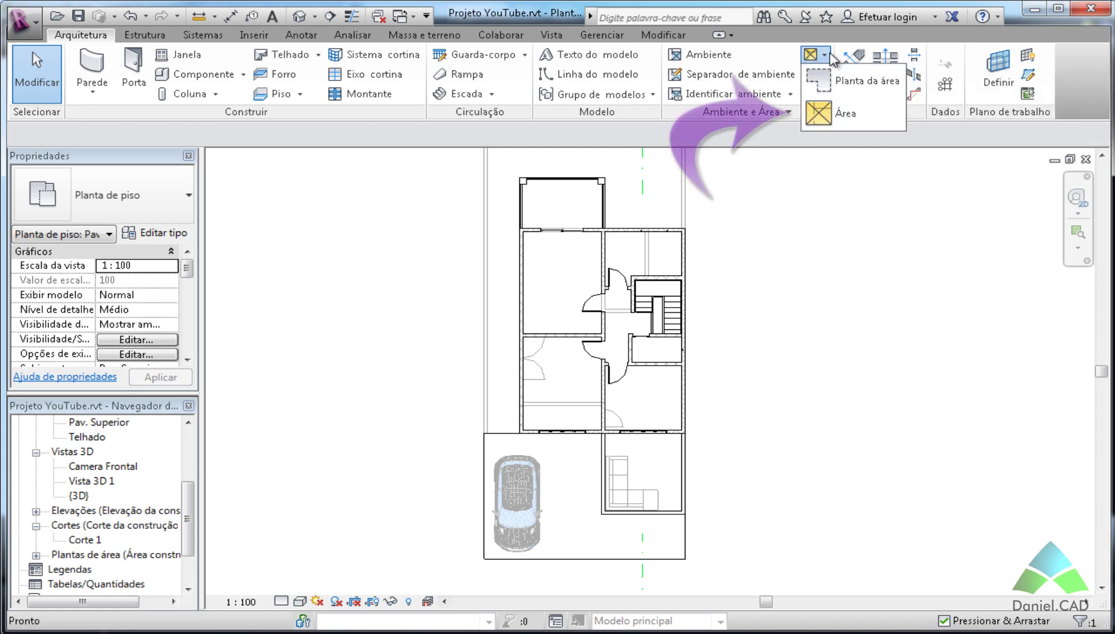
{"action": "left_click", "coordinate": [843, 114]}
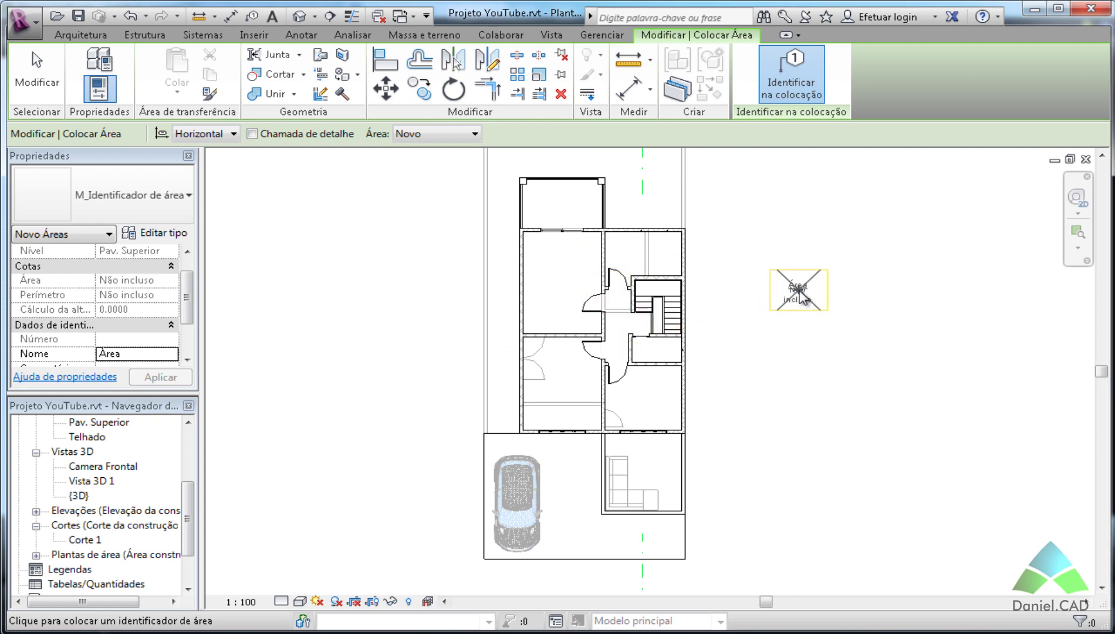
{"action": "key", "text": "Escape"}
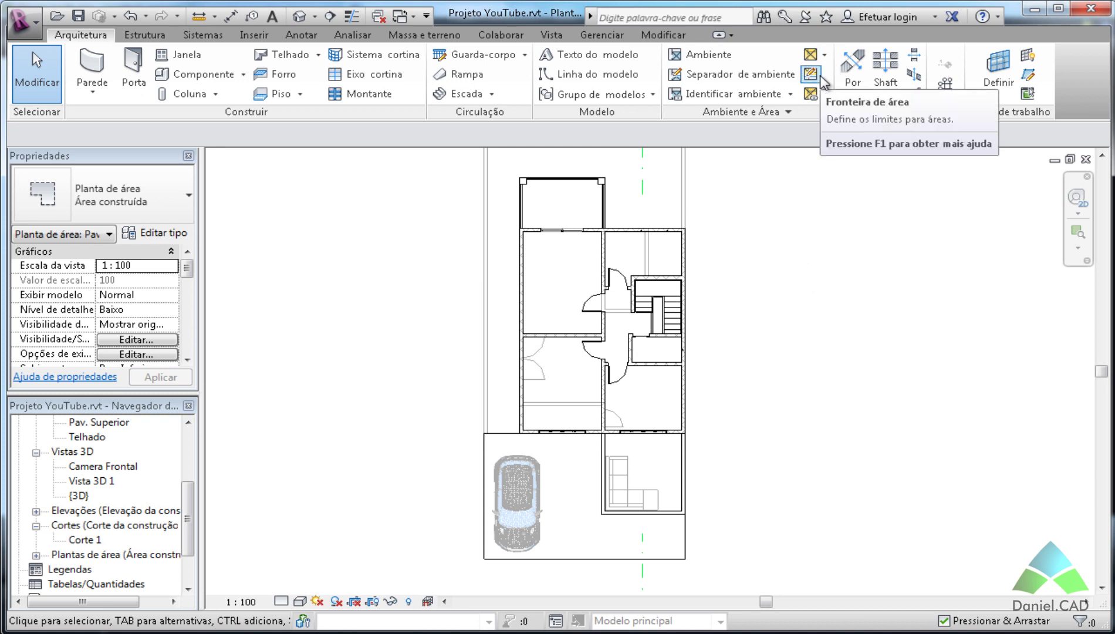
{"action": "mouse_move", "coordinate": [811, 73]}
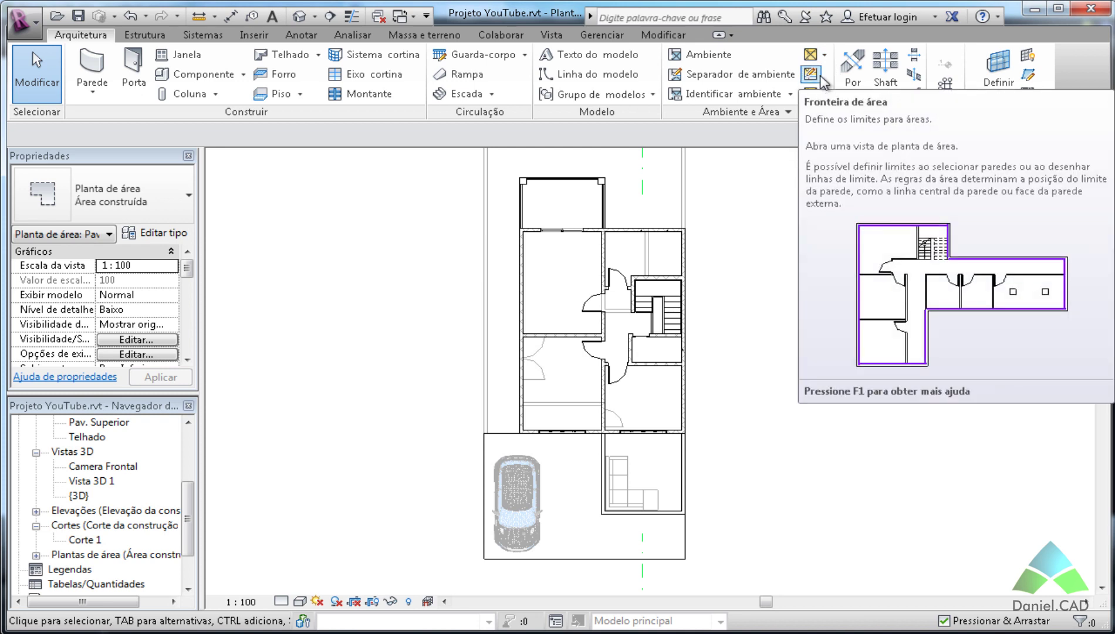
Enclose the first upper-floor room with a closed four-line area boundary.
{"action": "left_click", "coordinate": [810, 74]}
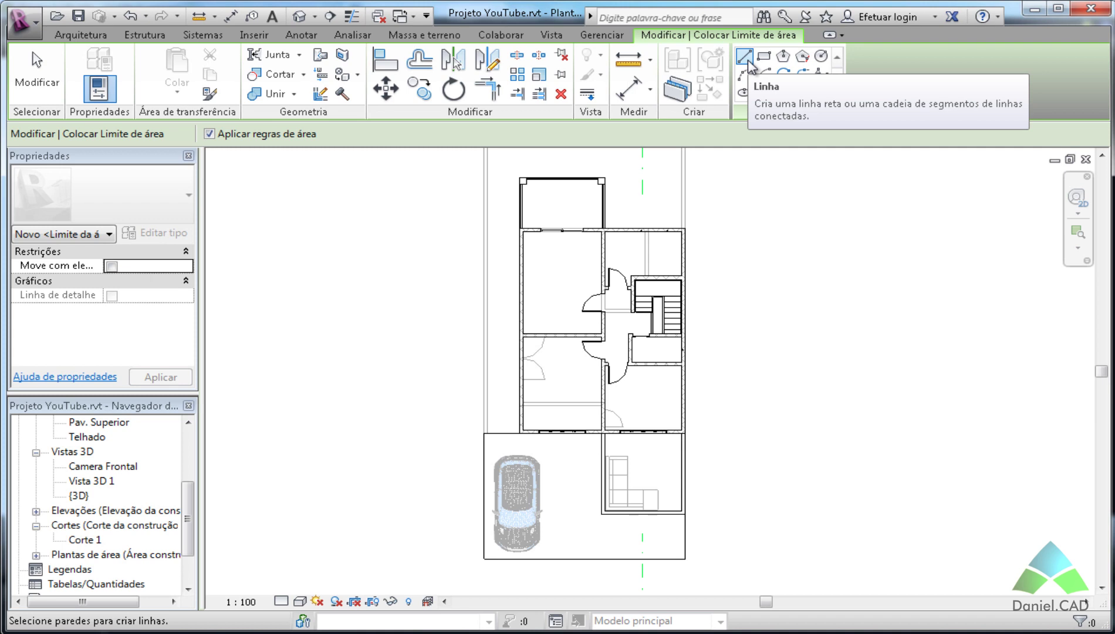
{"action": "left_click", "coordinate": [749, 61]}
{"action": "scroll", "coordinate": [530, 228], "scroll_direction": "up", "scroll_amount": 3}
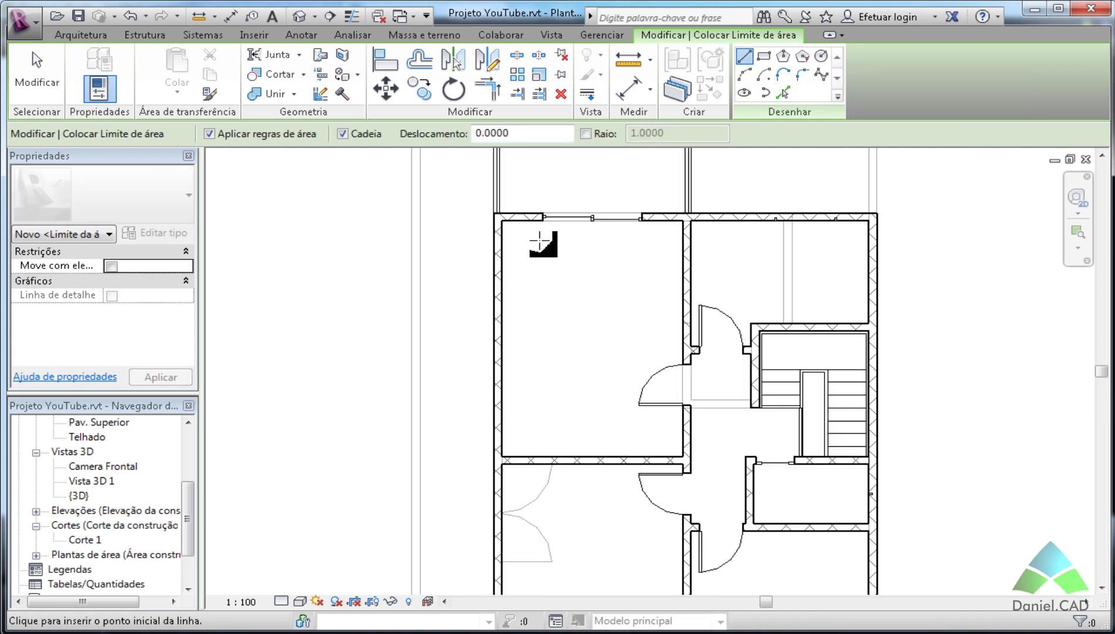
{"action": "left_click", "coordinate": [501, 222]}
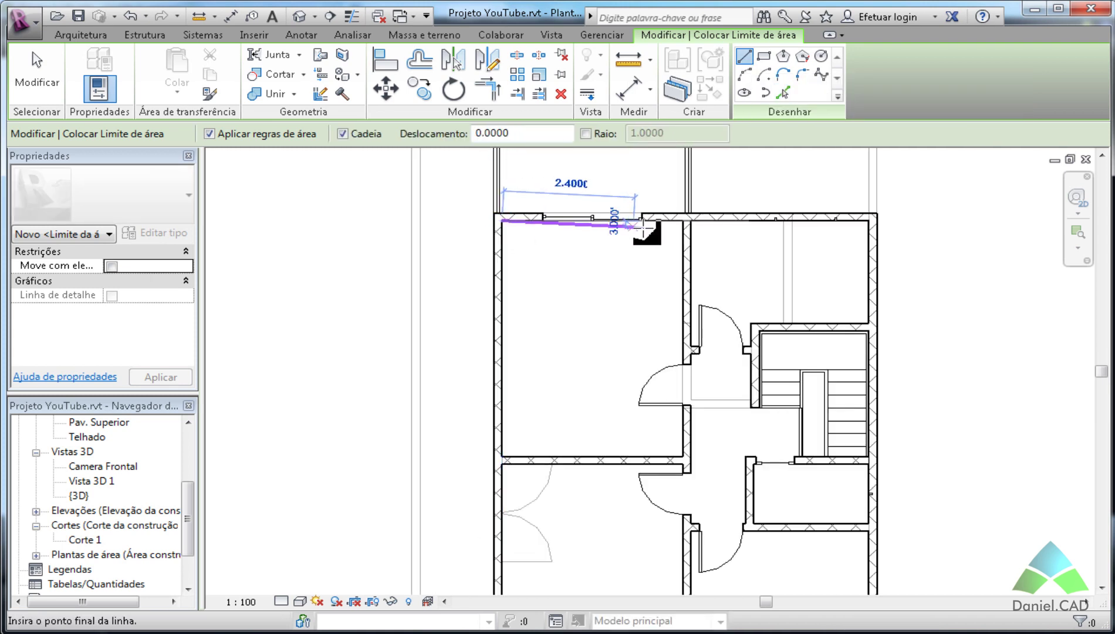
{"action": "left_click", "coordinate": [683, 220]}
{"action": "left_click", "coordinate": [684, 455]}
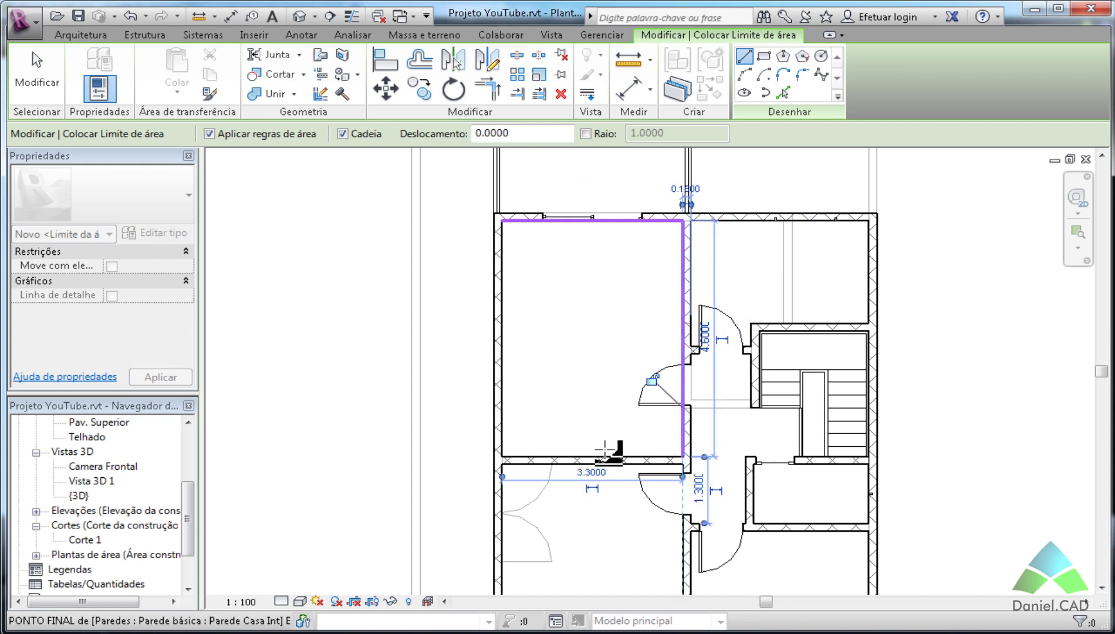
{"action": "left_click", "coordinate": [501, 456]}
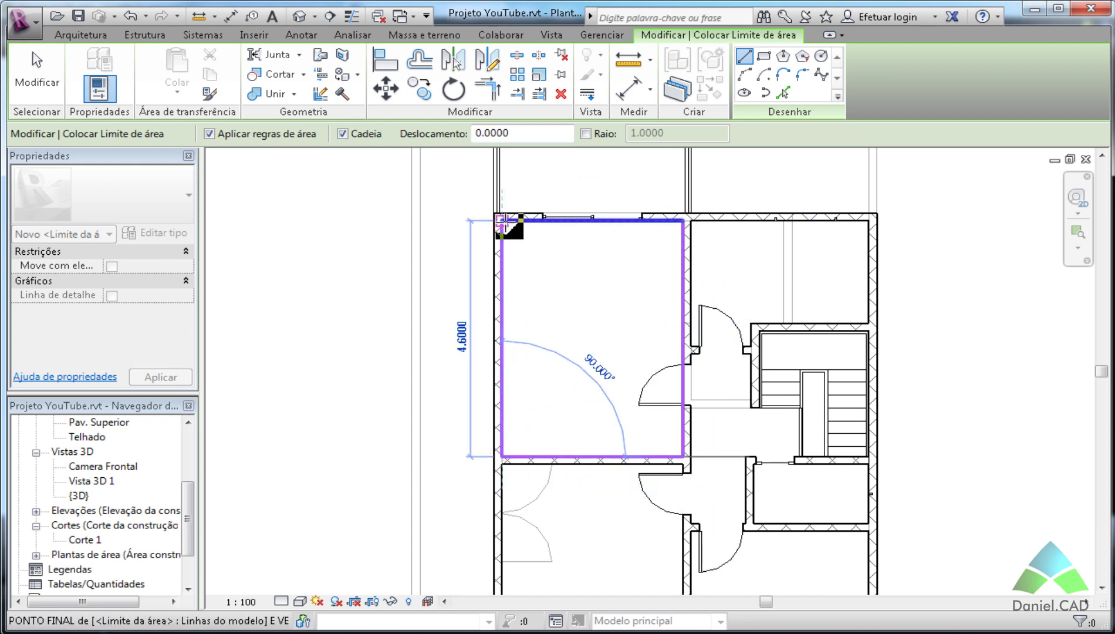
{"action": "left_click", "coordinate": [501, 221]}
Enclose the lower-left, lower-right and small rooms with rectangular area boundaries.
{"action": "left_click", "coordinate": [764, 56]}
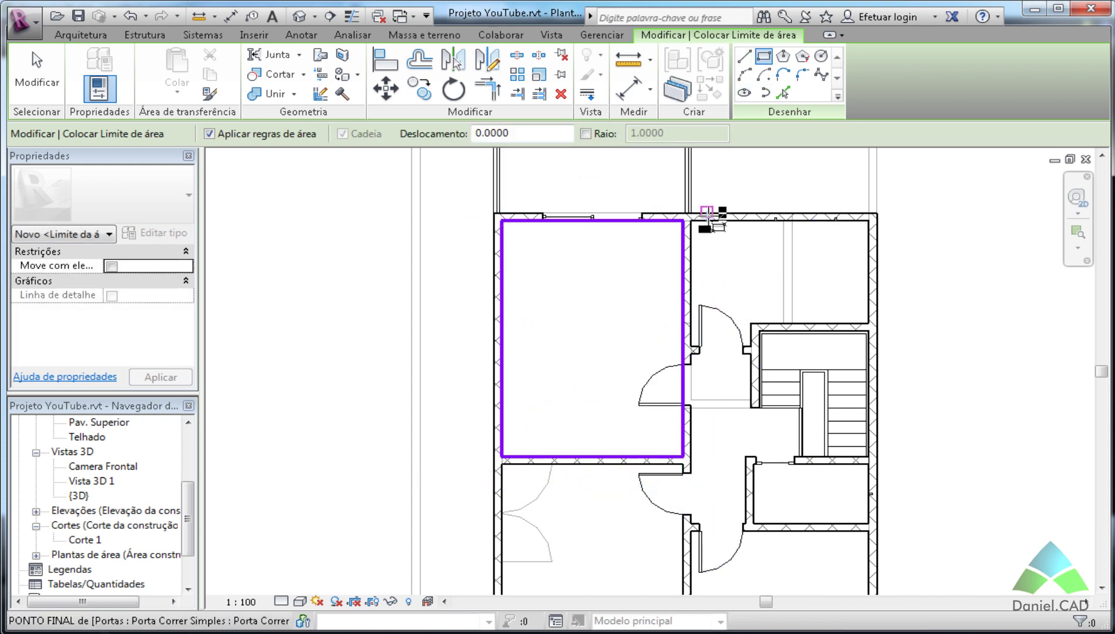
{"action": "middle_click_drag", "start_coordinate": [707, 364], "coordinate": [704, 229]}
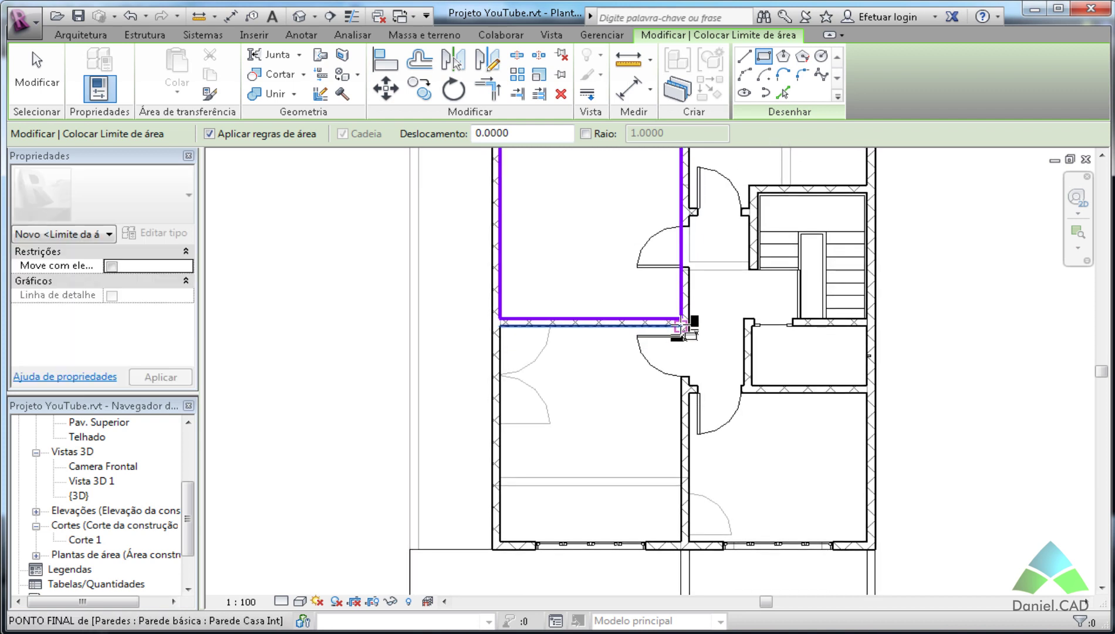
{"action": "left_click", "coordinate": [682, 324]}
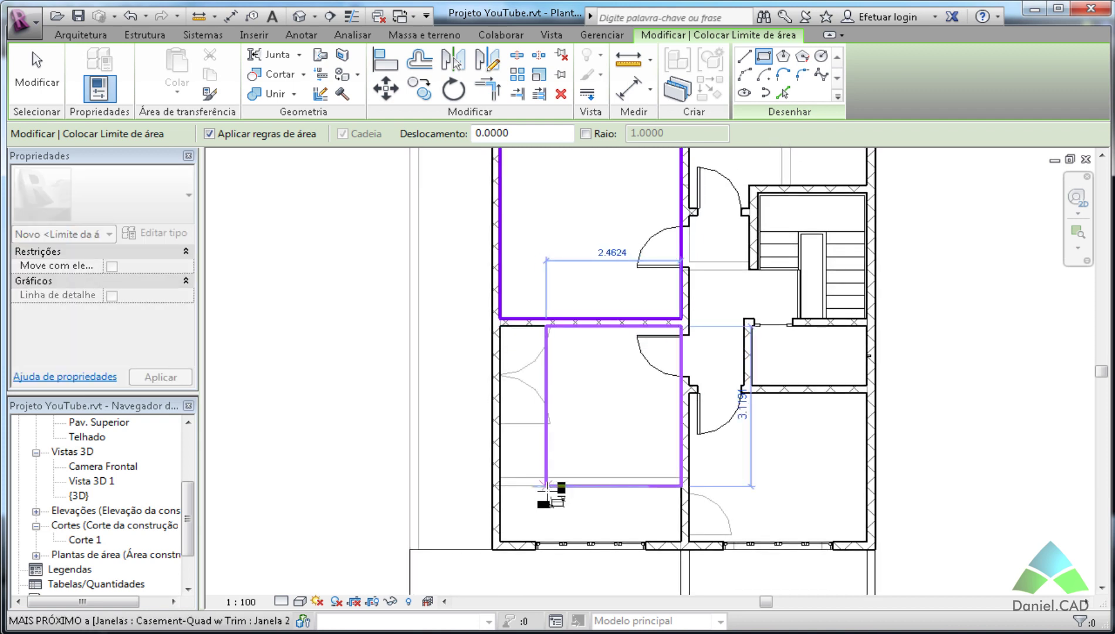
{"action": "left_click", "coordinate": [499, 540]}
{"action": "left_click", "coordinate": [867, 394]}
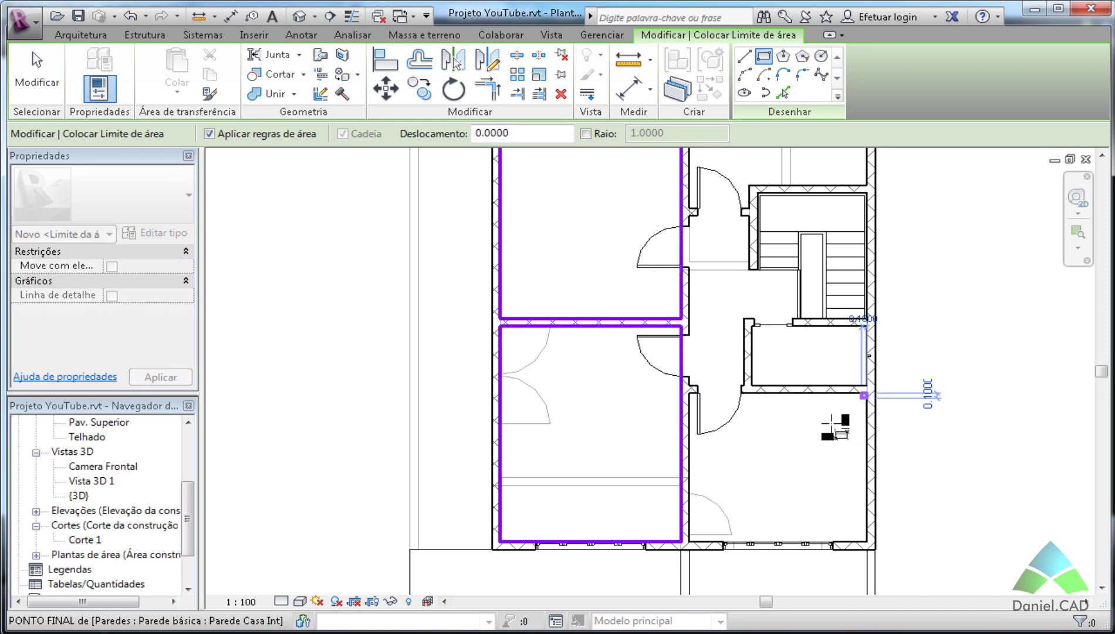
{"action": "left_click", "coordinate": [689, 541]}
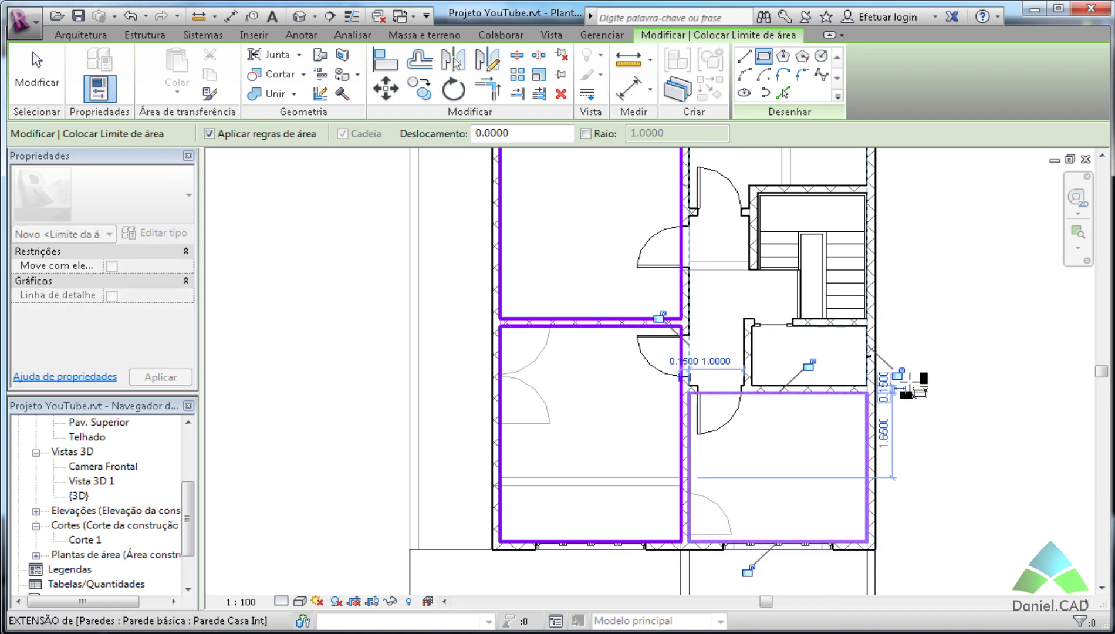
{"action": "middle_click_drag", "start_coordinate": [921, 378], "coordinate": [771, 470]}
{"action": "left_click", "coordinate": [714, 411]}
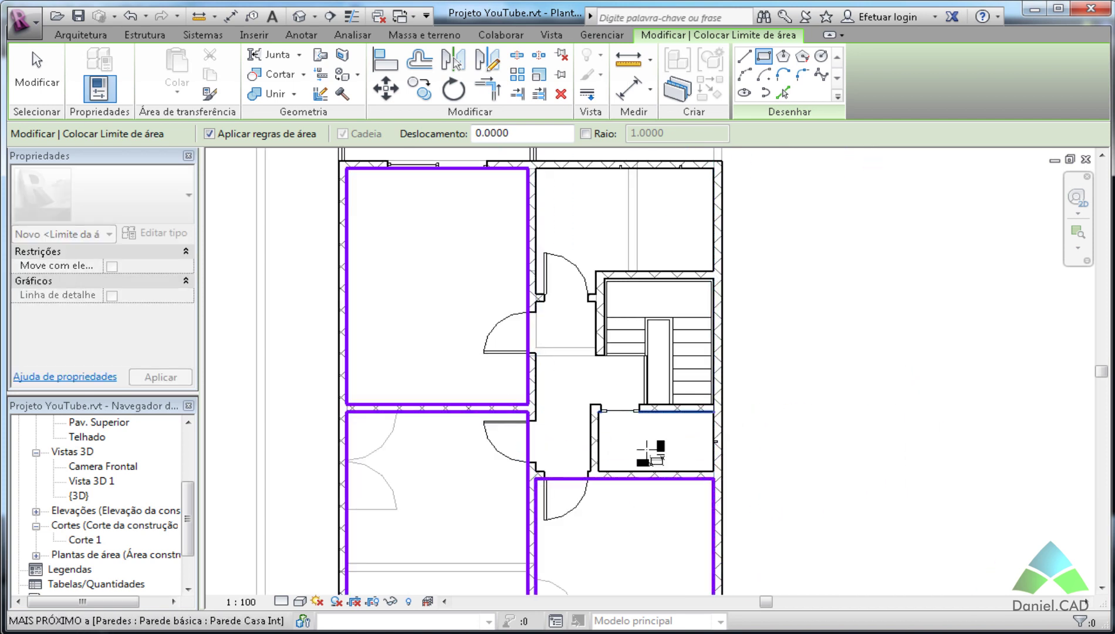
{"action": "left_click", "coordinate": [597, 473]}
Outline the top-right room beside the stairs with an L-shaped line boundary.
{"action": "middle_click_drag", "start_coordinate": [757, 375], "coordinate": [810, 402]}
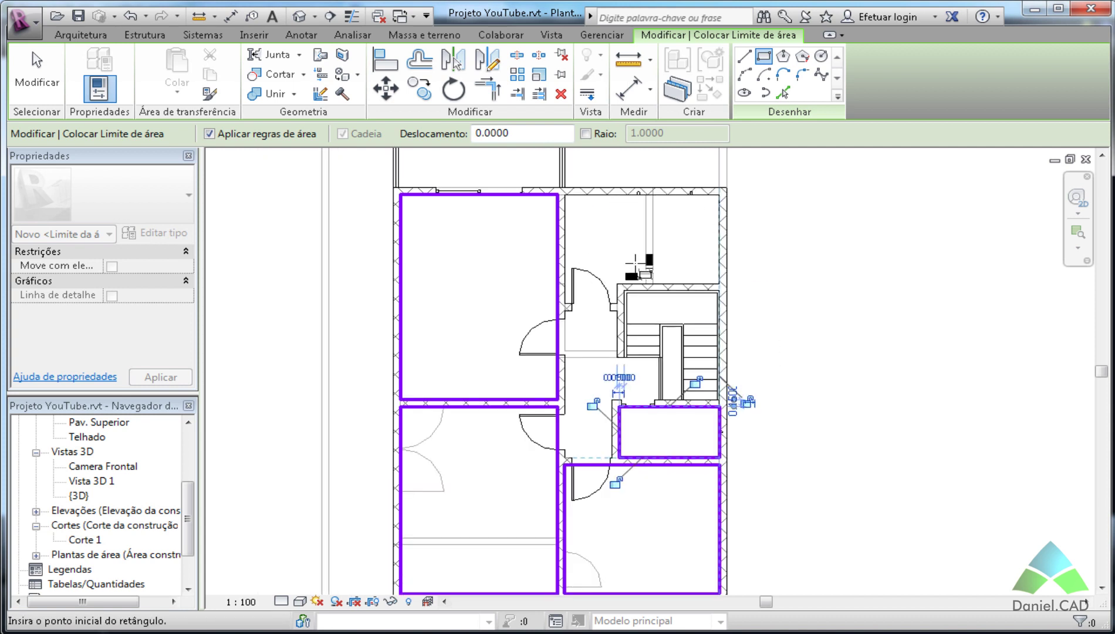
{"action": "left_click", "coordinate": [743, 57]}
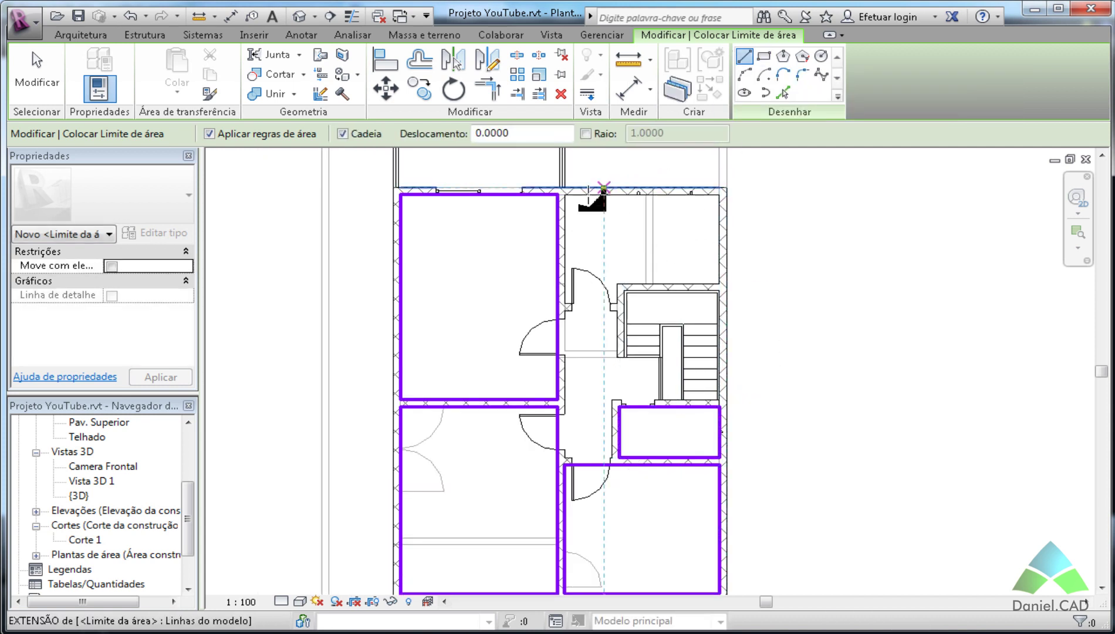
{"action": "scroll", "coordinate": [561, 201], "scroll_direction": "up", "scroll_amount": 2}
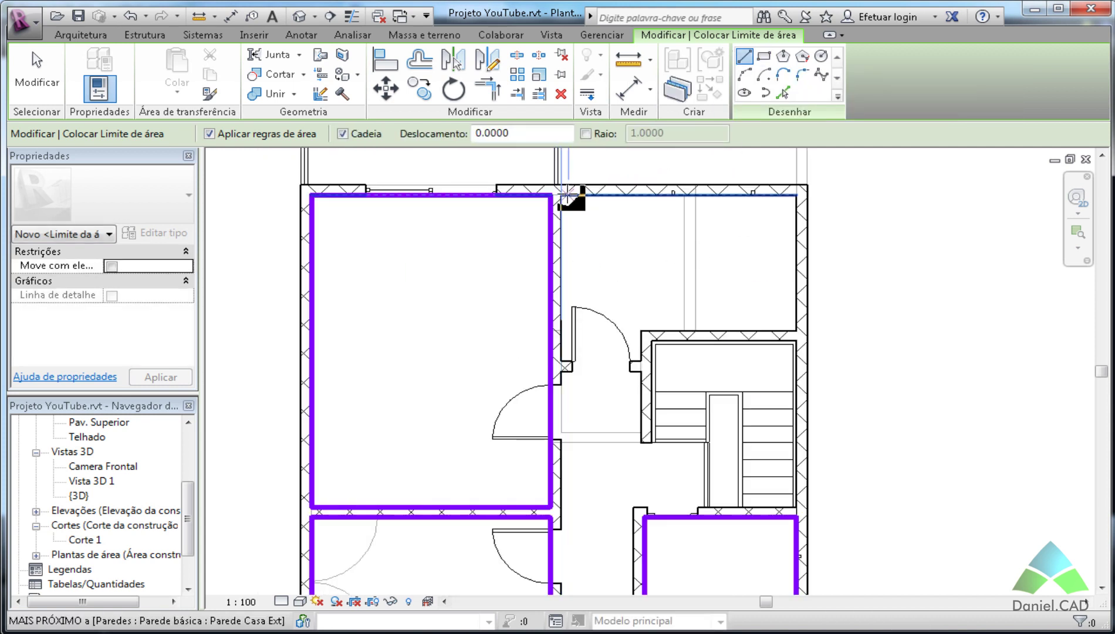
{"action": "left_click", "coordinate": [560, 195]}
{"action": "left_click", "coordinate": [796, 194]}
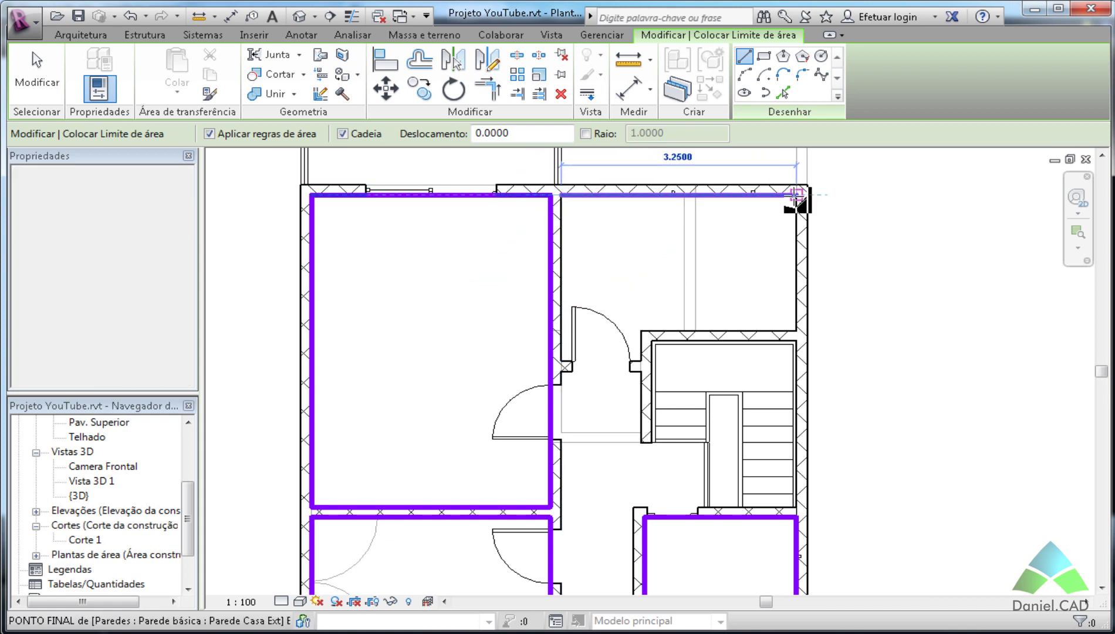
{"action": "left_click", "coordinate": [796, 330]}
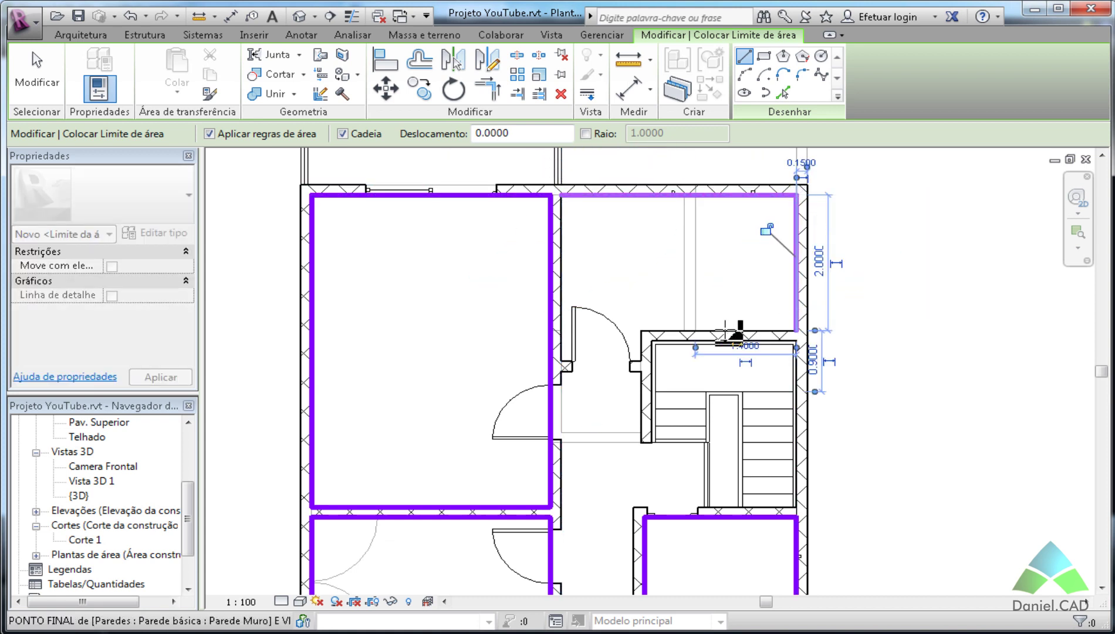
{"action": "left_click", "coordinate": [644, 330]}
{"action": "left_click", "coordinate": [645, 361]}
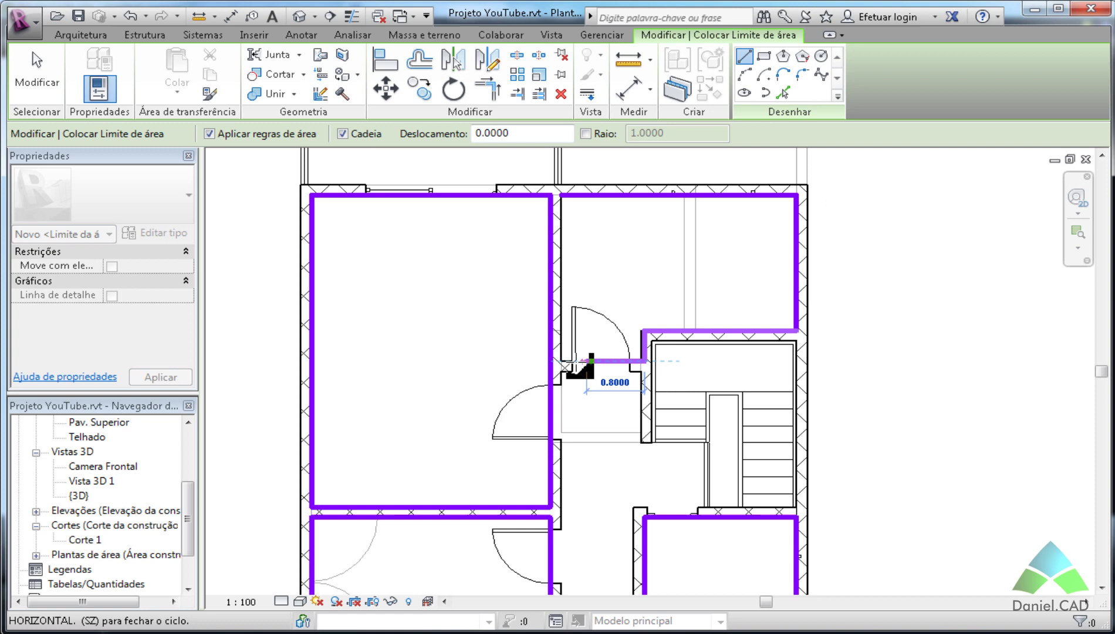
{"action": "left_click", "coordinate": [561, 361]}
{"action": "left_click", "coordinate": [561, 196]}
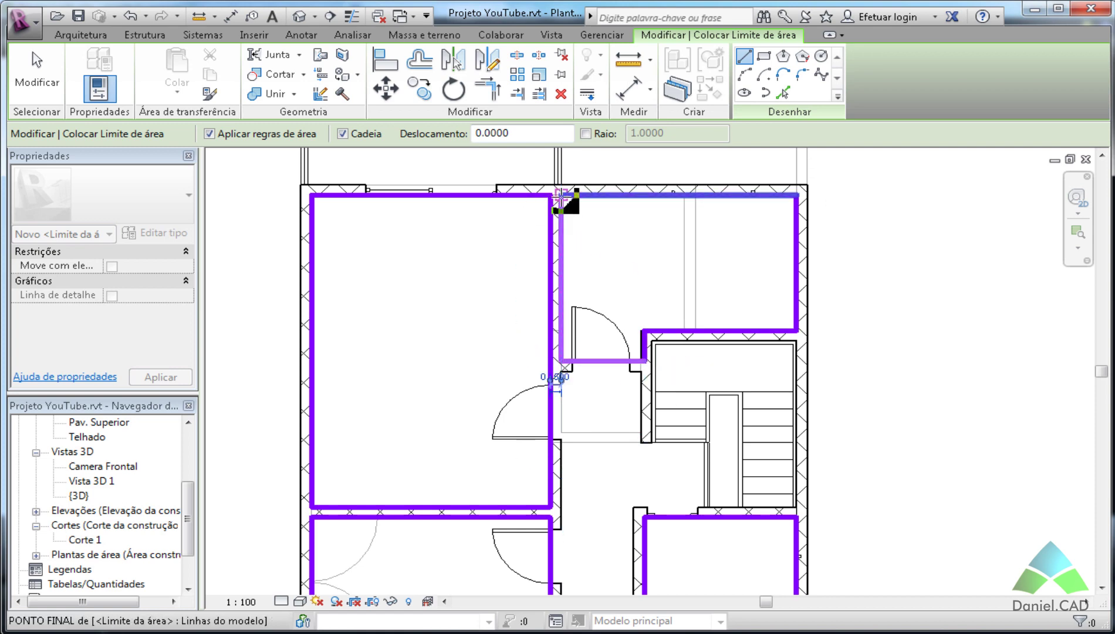
{"action": "key", "text": "Escape"}
{"action": "key", "text": "Escape"}
{"action": "scroll", "coordinate": [619, 304], "scroll_direction": "down", "scroll_amount": 3}
Set the Área construída plan's Subjacente underlay to Nenhum and apply it.
{"action": "middle_click_drag", "start_coordinate": [440, 286], "coordinate": [540, 261]}
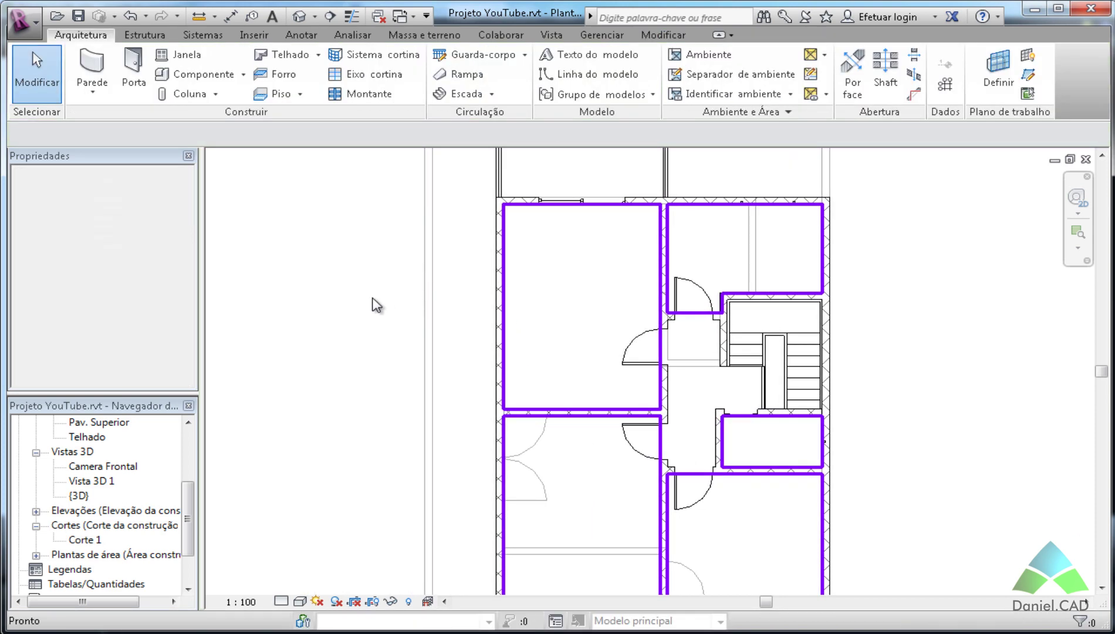
{"action": "left_click", "coordinate": [188, 359]}
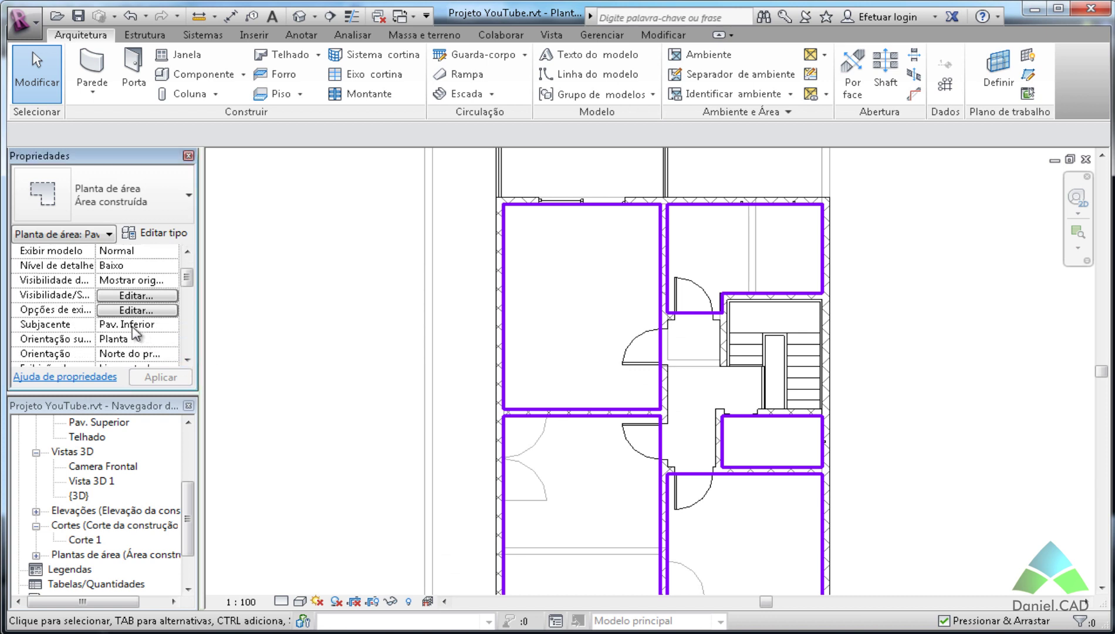
{"action": "left_click", "coordinate": [135, 326]}
{"action": "left_click", "coordinate": [170, 324]}
{"action": "left_click", "coordinate": [118, 338]}
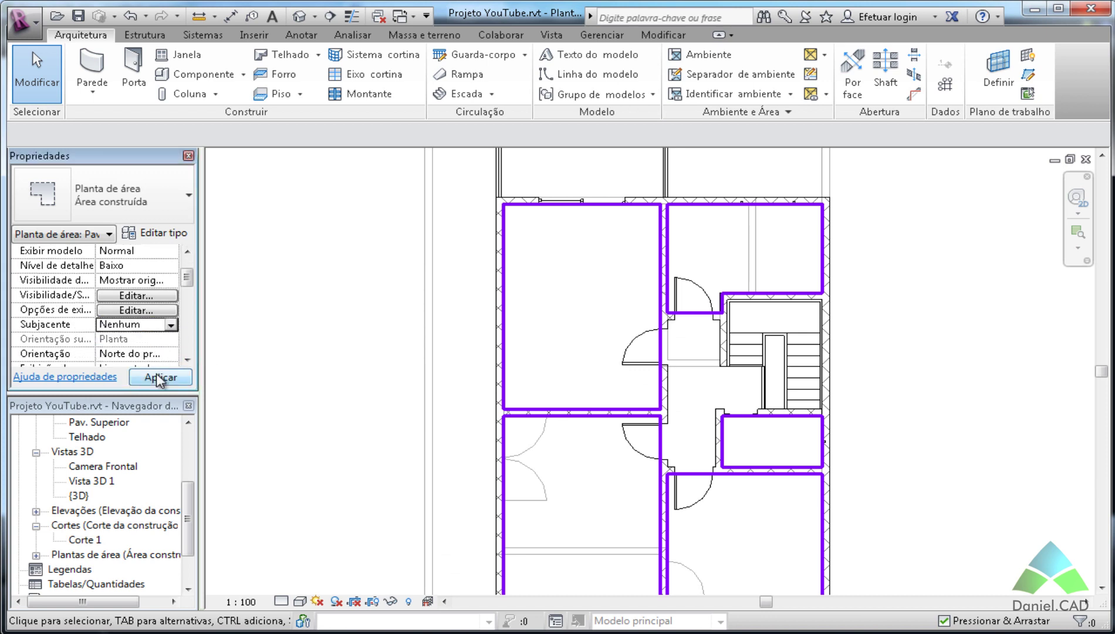
{"action": "left_click", "coordinate": [161, 377]}
{"action": "scroll", "coordinate": [358, 320], "scroll_direction": "down", "scroll_amount": 2}
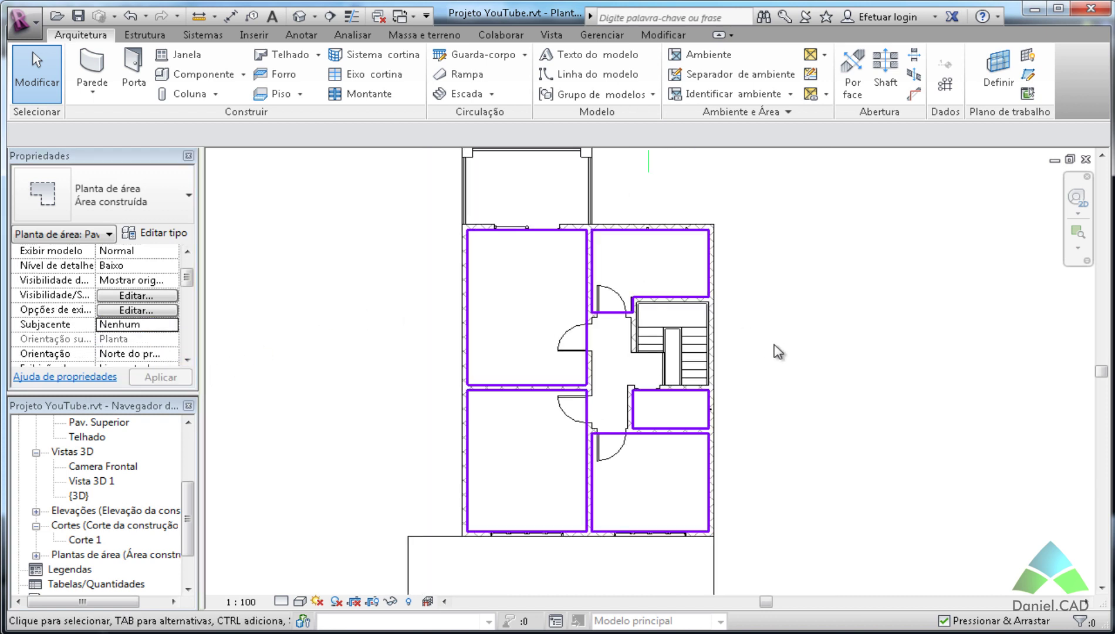
{"action": "scroll", "coordinate": [781, 354], "scroll_direction": "up", "scroll_amount": 1}
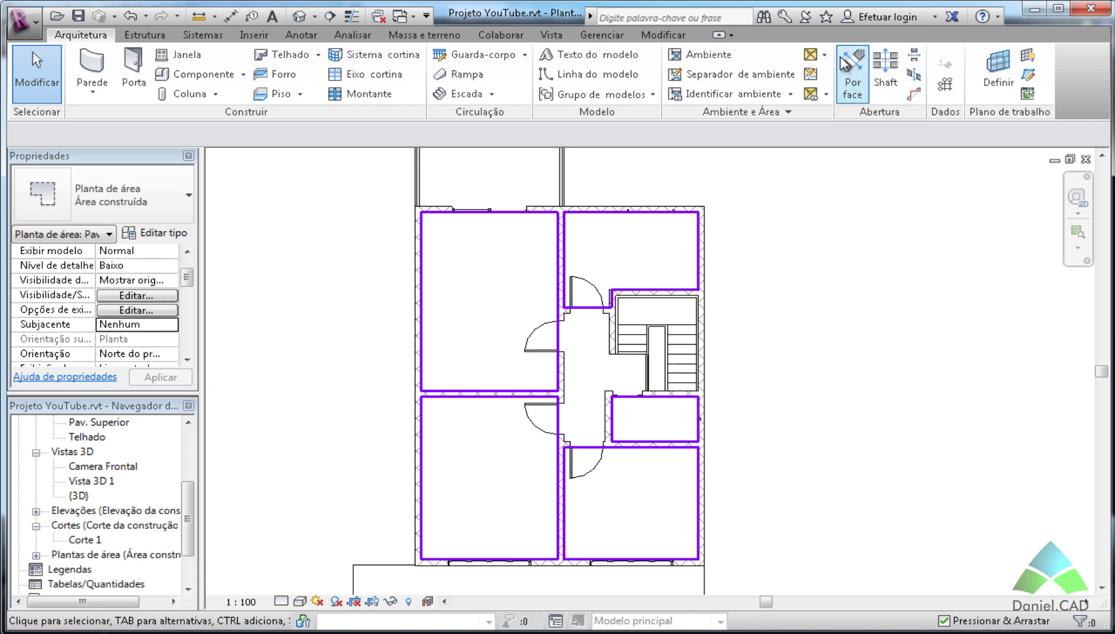
{"action": "left_click", "coordinate": [825, 57]}
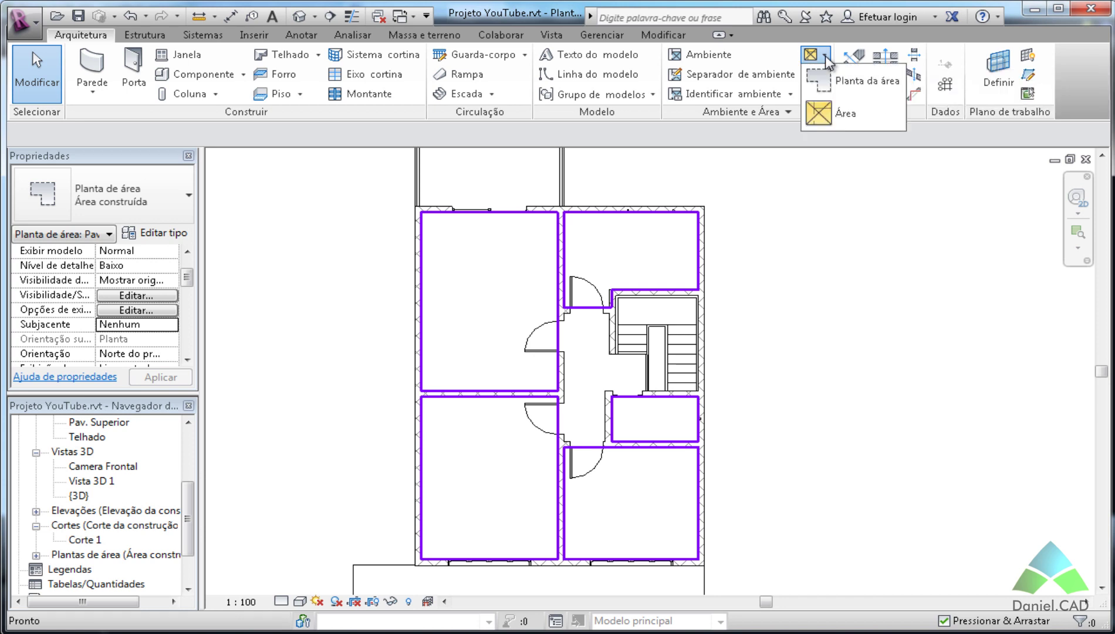
Place area tags in the five rooms, reading 15.18, 7.02, 13.86, 9.43 and 2.42 m².
{"action": "left_click", "coordinate": [817, 118]}
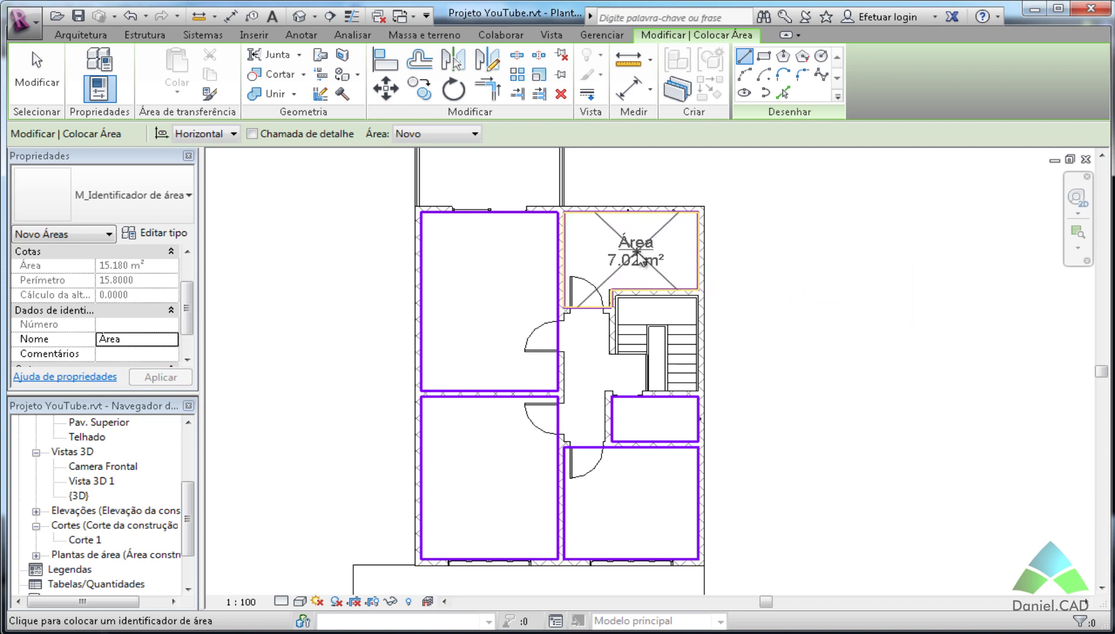
{"action": "left_click", "coordinate": [637, 254]}
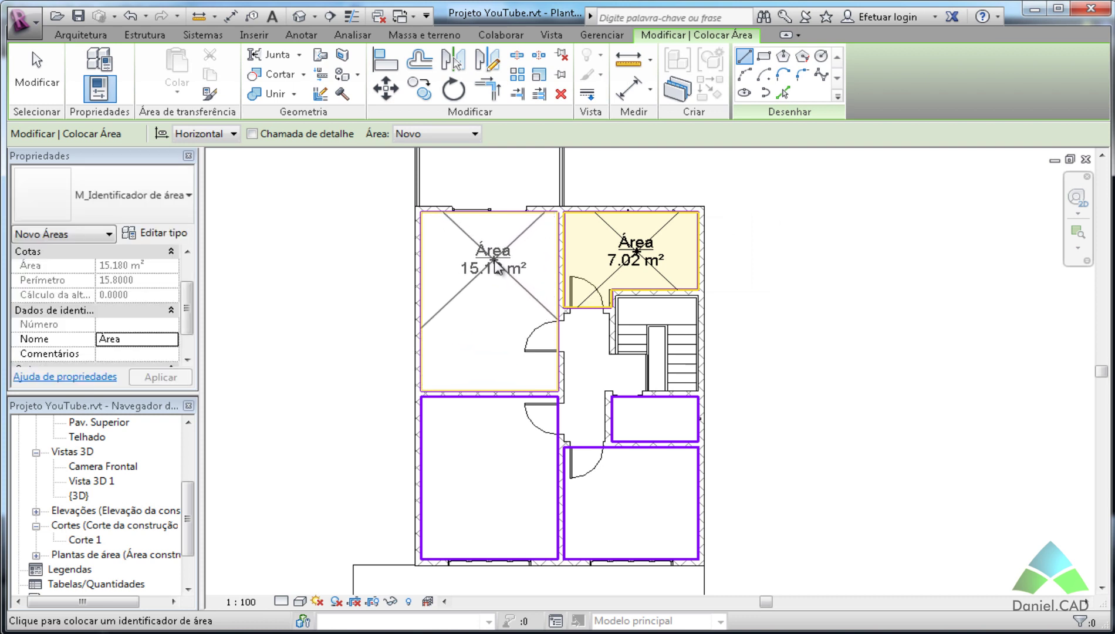
{"action": "left_click", "coordinate": [494, 267]}
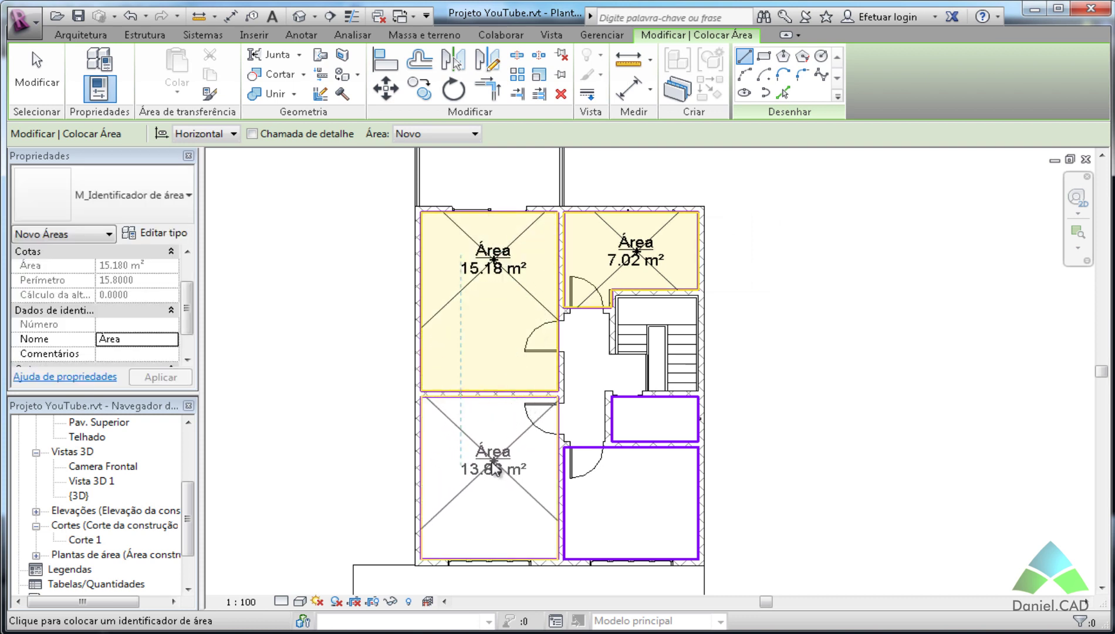
{"action": "left_click", "coordinate": [496, 472]}
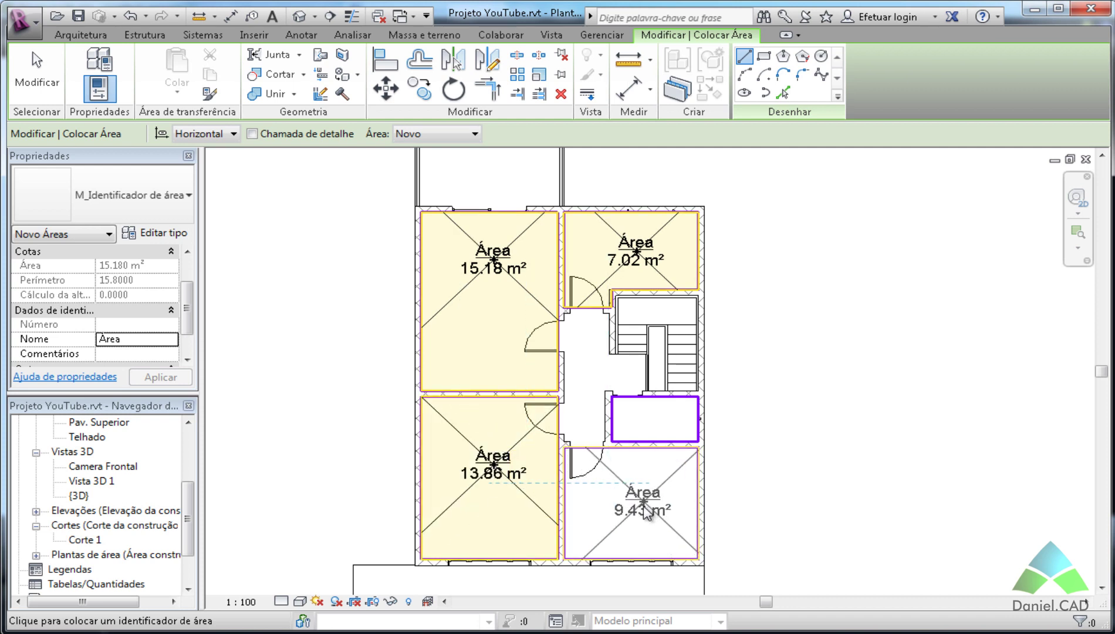
{"action": "left_click", "coordinate": [643, 503]}
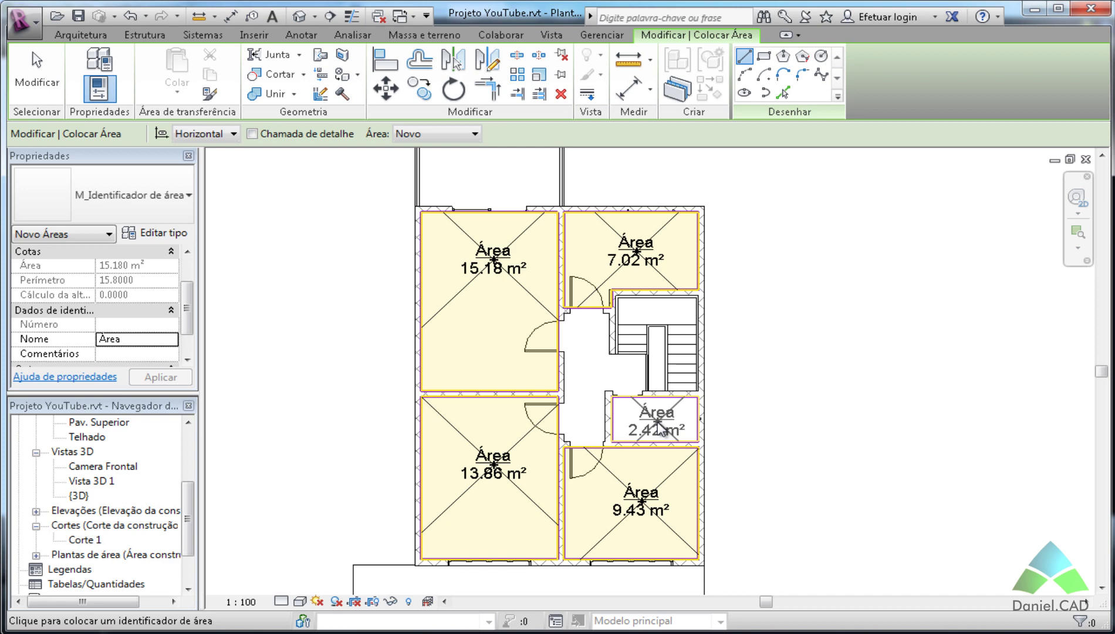
{"action": "left_click", "coordinate": [658, 427]}
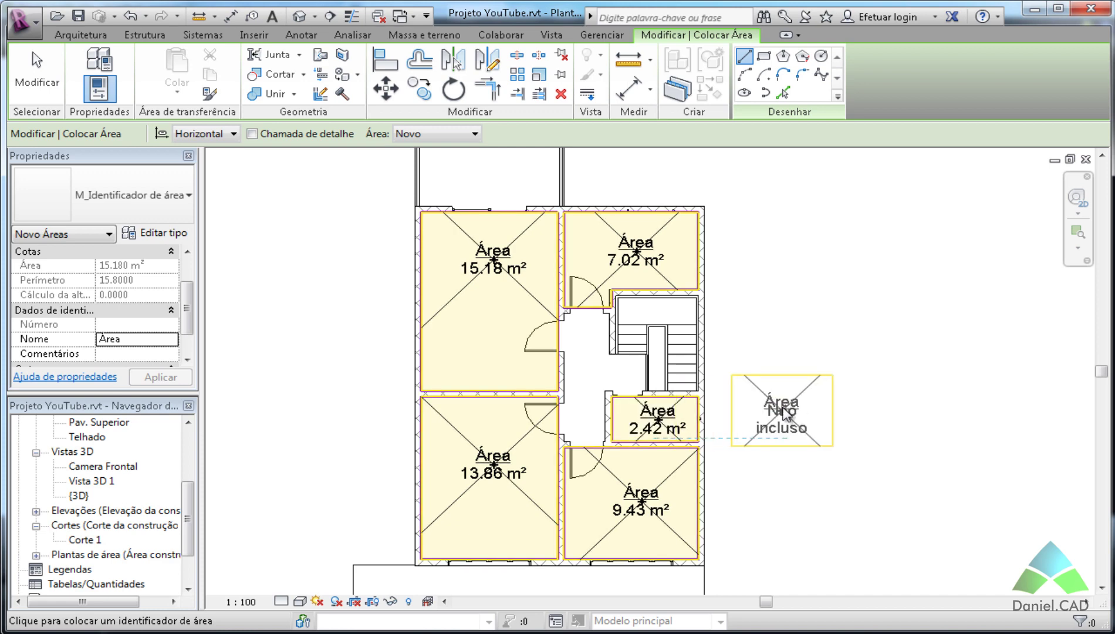
{"action": "key", "text": "Escape"}
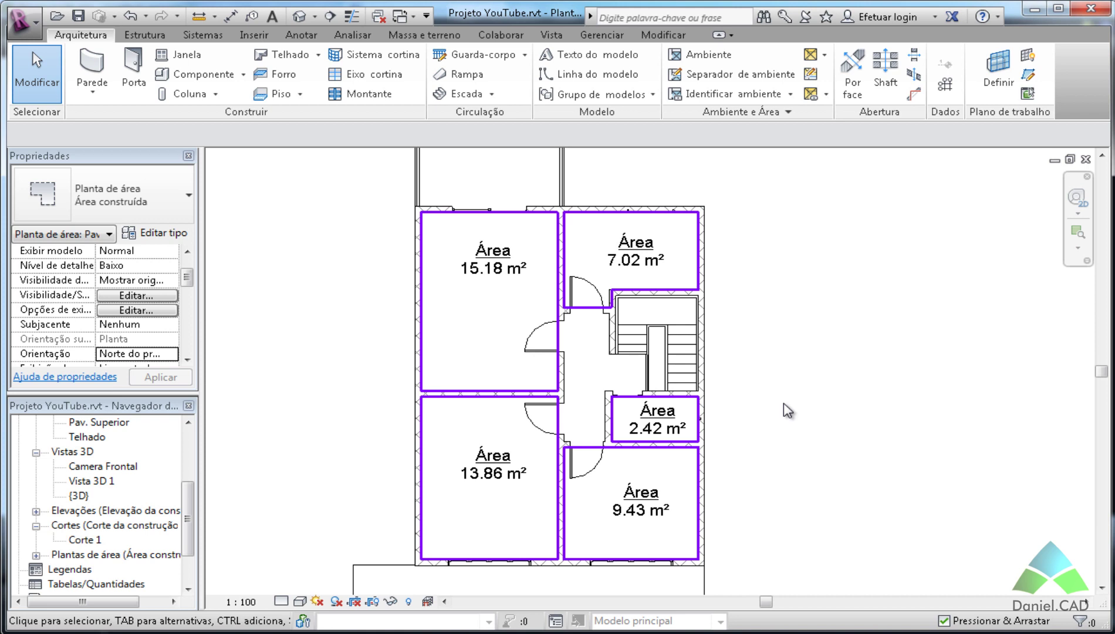
Hide all area boundary lines in the Área construída view, leaving walls and tags.
{"action": "left_click", "coordinate": [560, 340]}
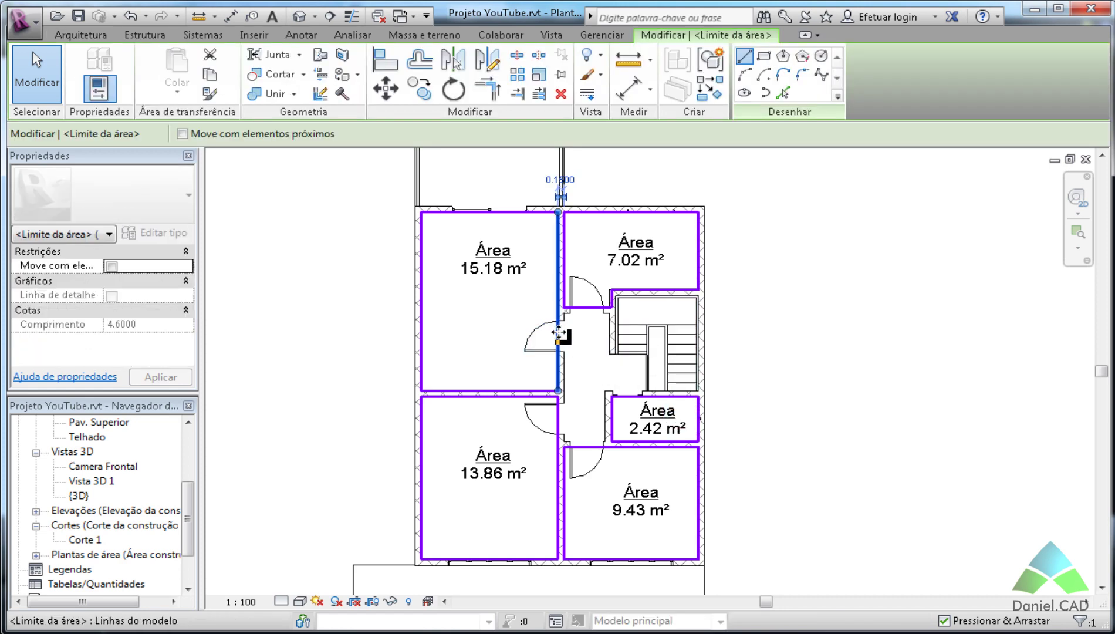
{"action": "left_click", "coordinate": [588, 57]}
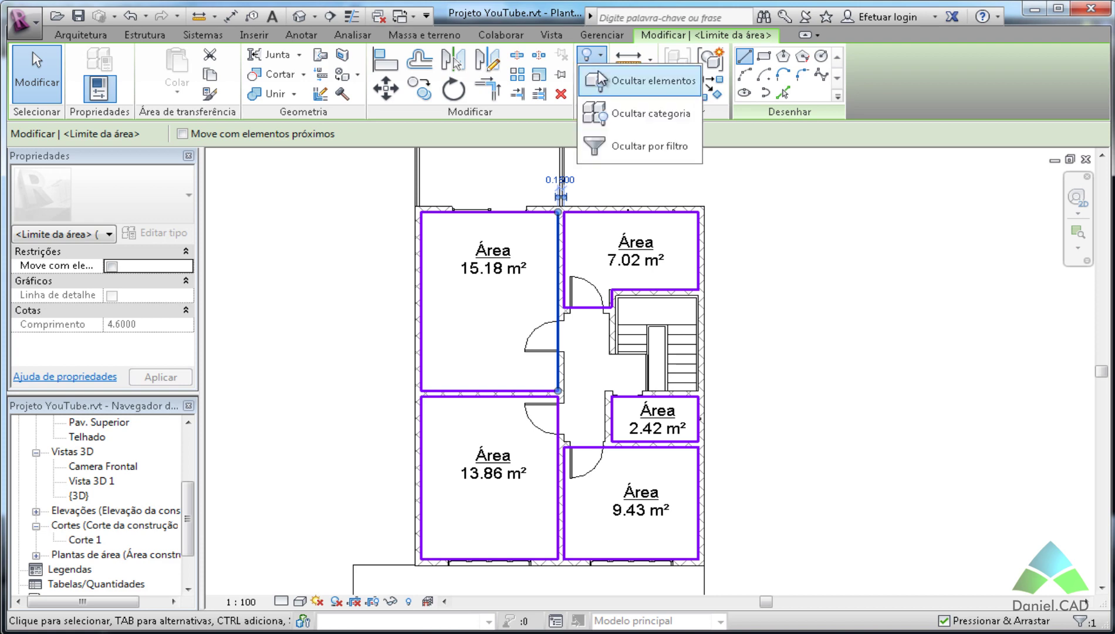
{"action": "left_click", "coordinate": [598, 75]}
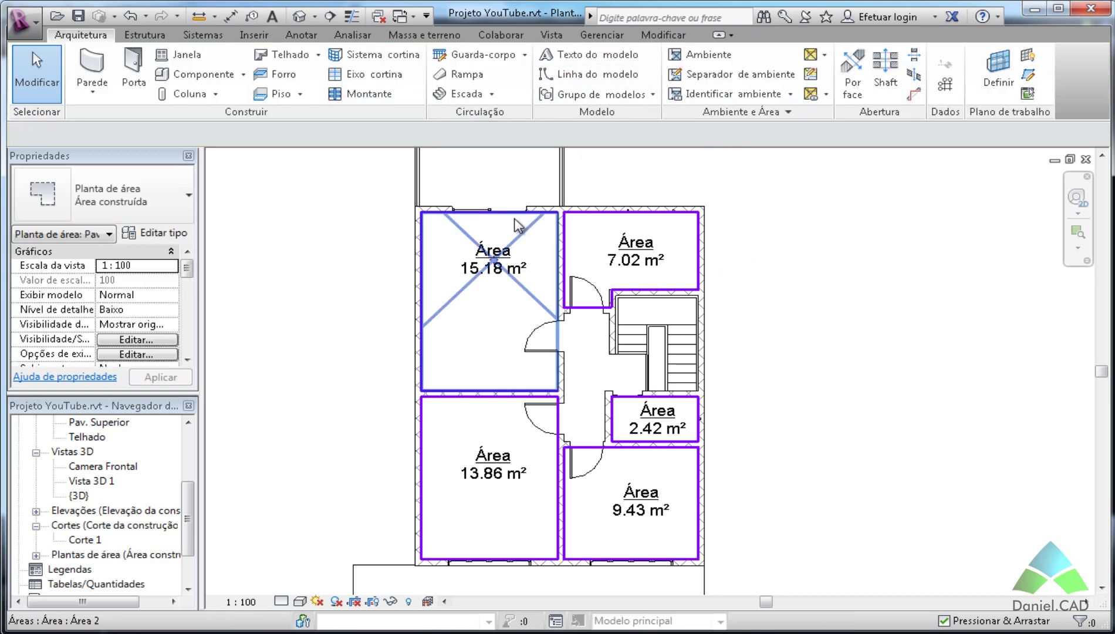
{"action": "left_click", "coordinate": [498, 213]}
{"action": "left_click", "coordinate": [599, 57]}
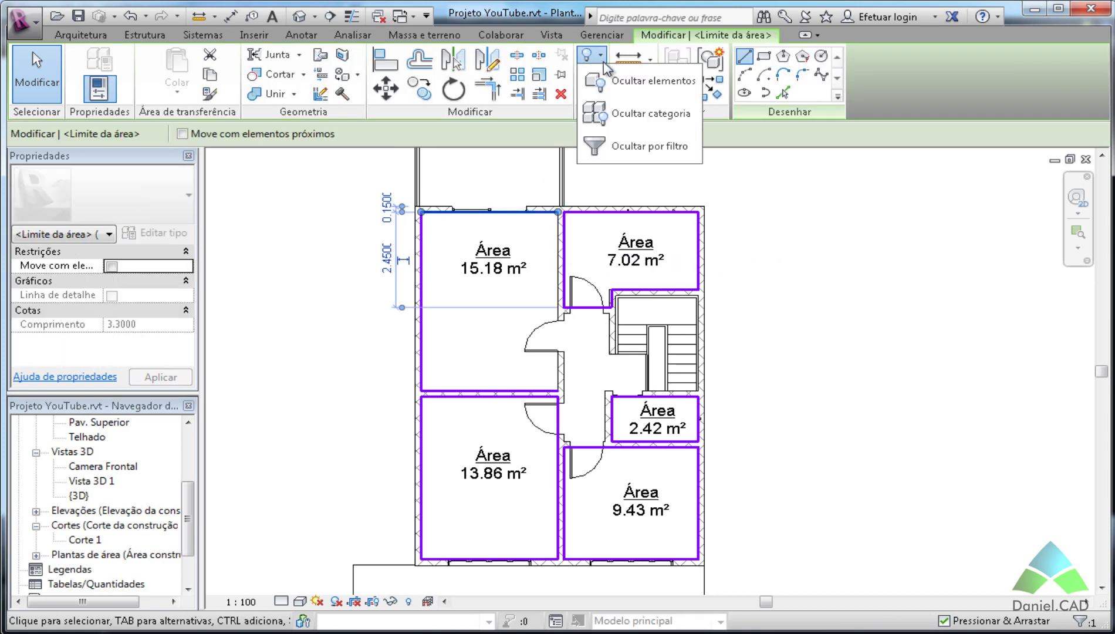
{"action": "left_click", "coordinate": [629, 117]}
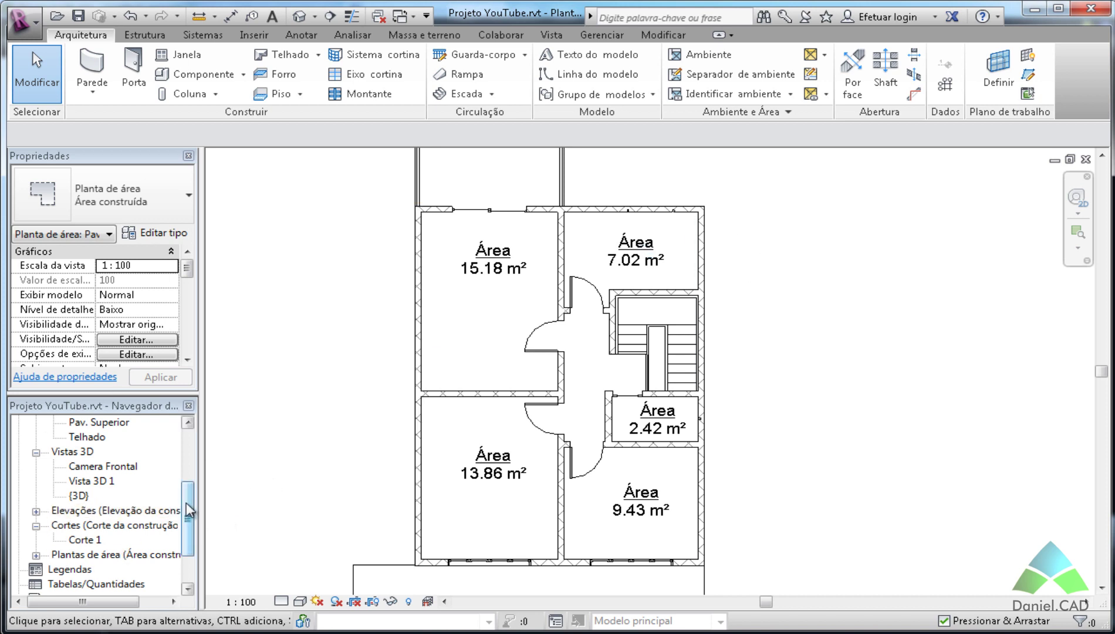
{"action": "left_click_drag", "start_coordinate": [186, 502], "coordinate": [190, 560]}
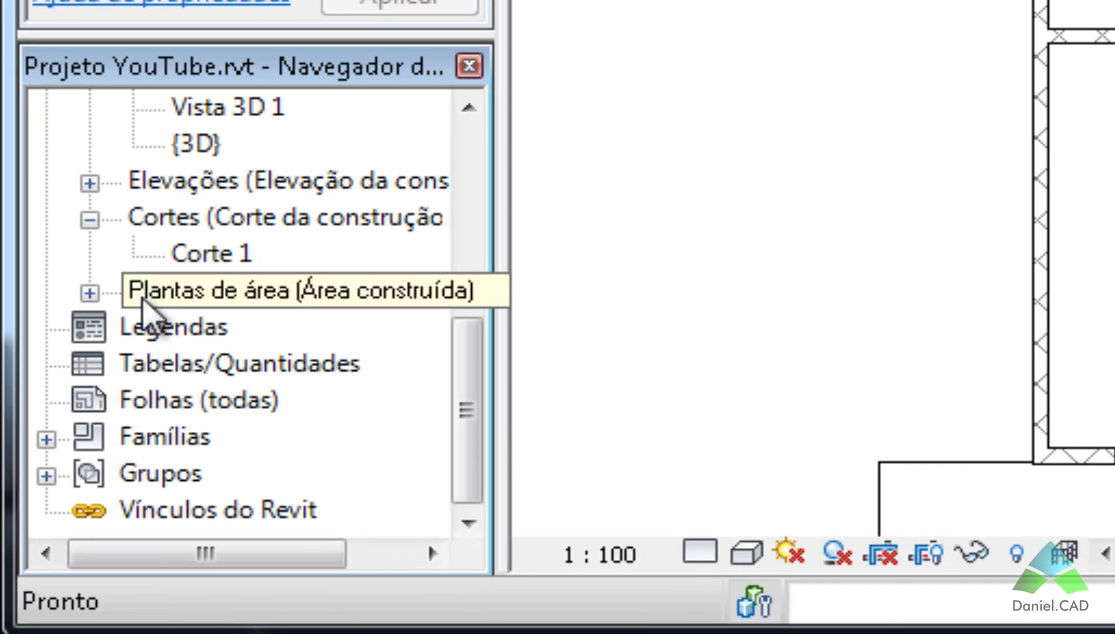
{"action": "left_click", "coordinate": [90, 293]}
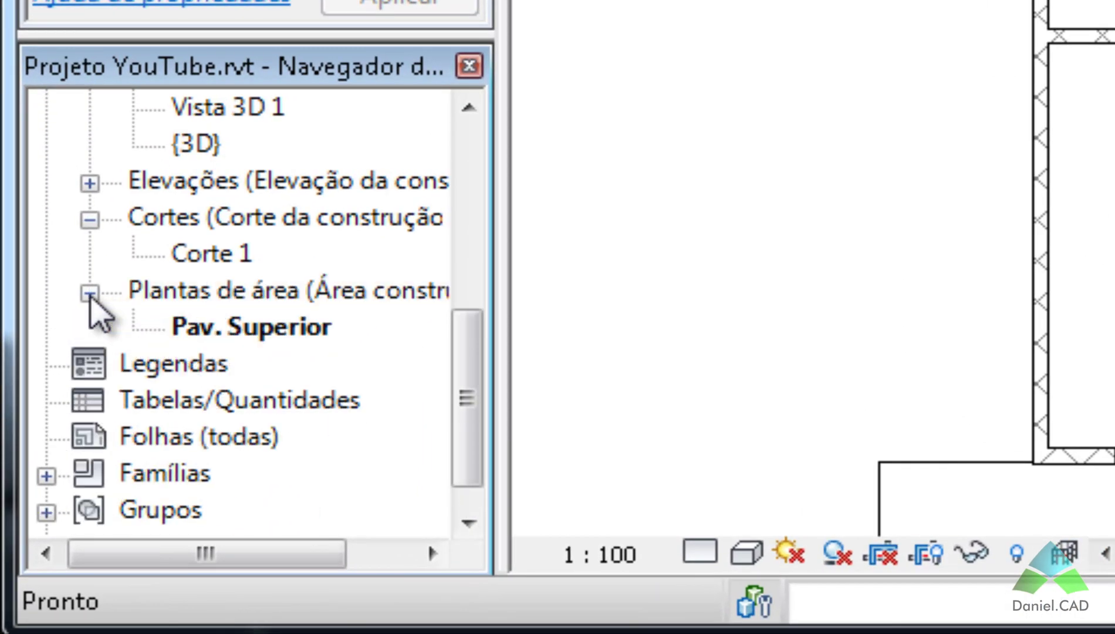
{"action": "left_click", "coordinate": [221, 328]}
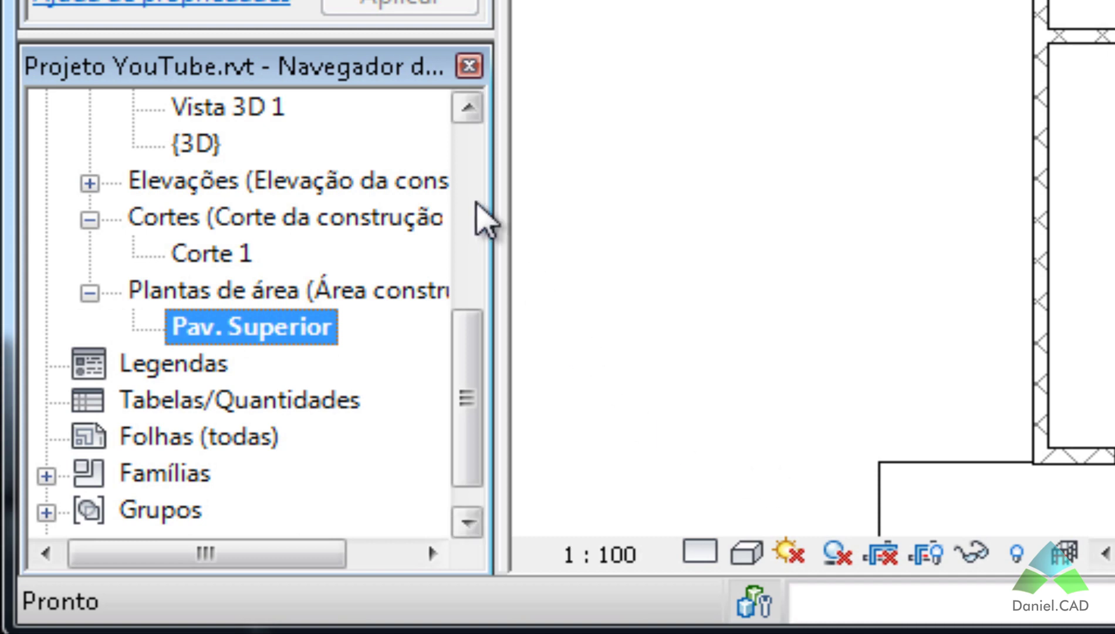
{"action": "left_click", "coordinate": [486, 220]}
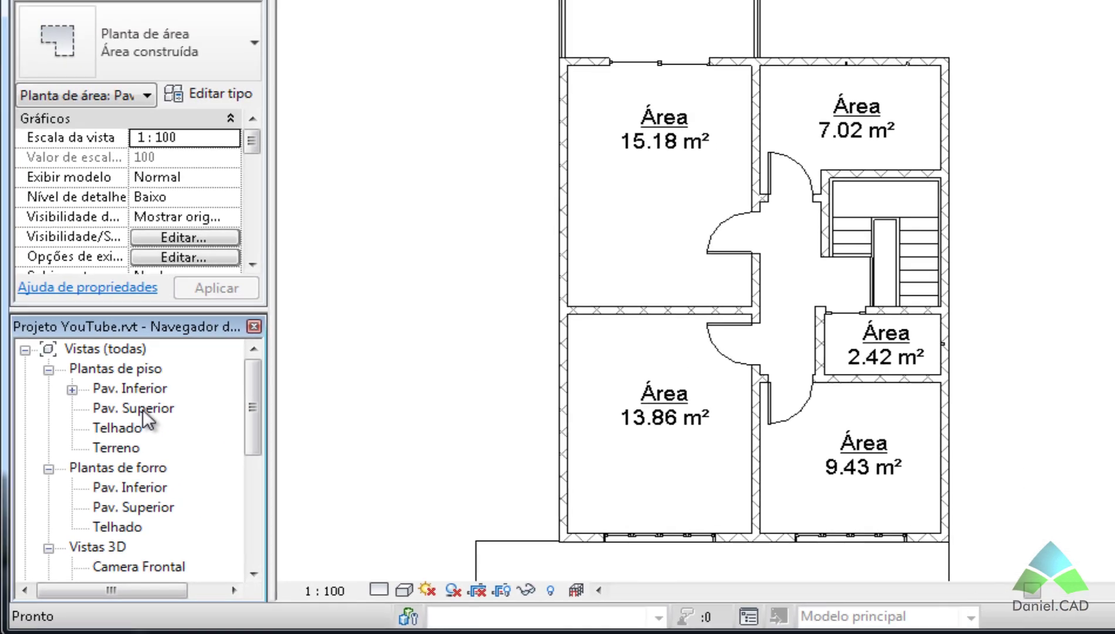
{"action": "double_click", "coordinate": [100, 466]}
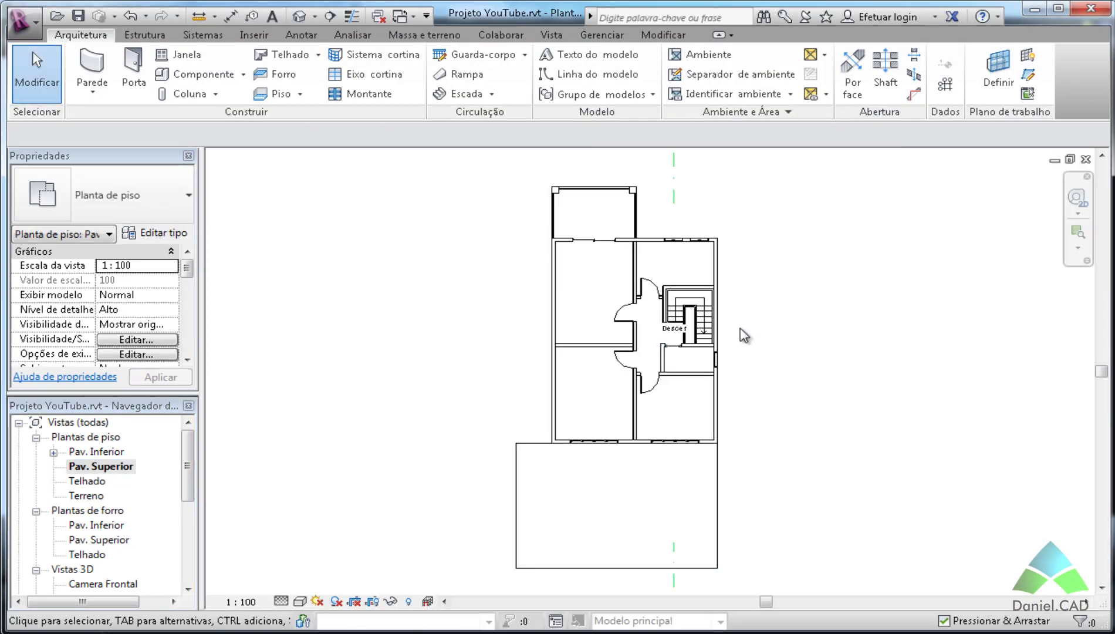
{"action": "scroll", "coordinate": [742, 335], "scroll_direction": "up", "scroll_amount": 2}
{"action": "middle_click_drag", "start_coordinate": [742, 334], "coordinate": [654, 393]}
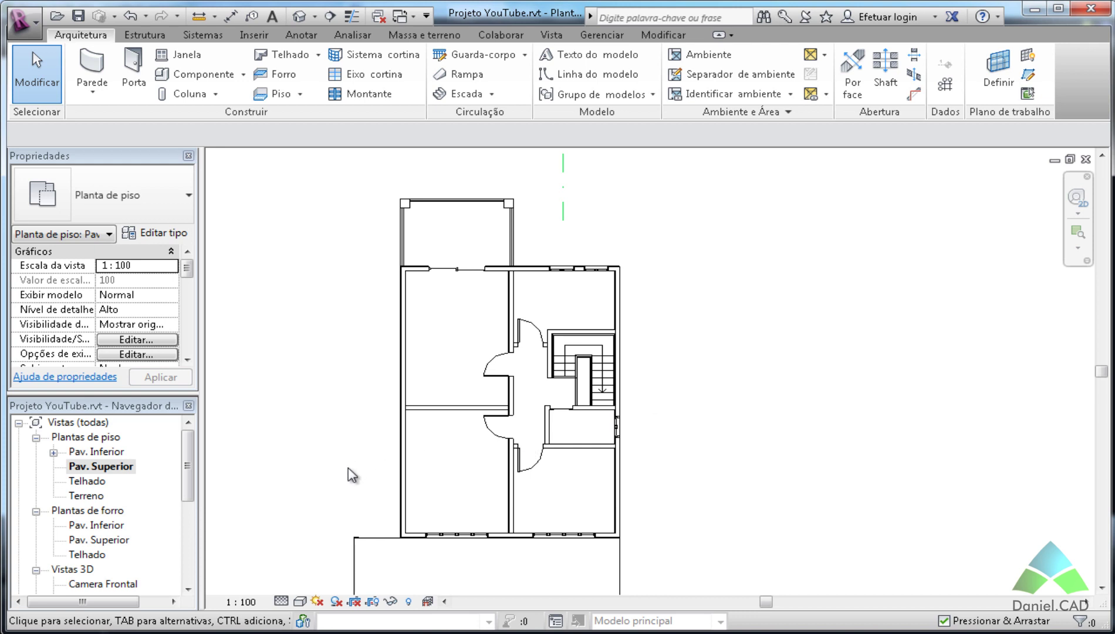
{"action": "left_click_drag", "start_coordinate": [188, 487], "coordinate": [188, 560]}
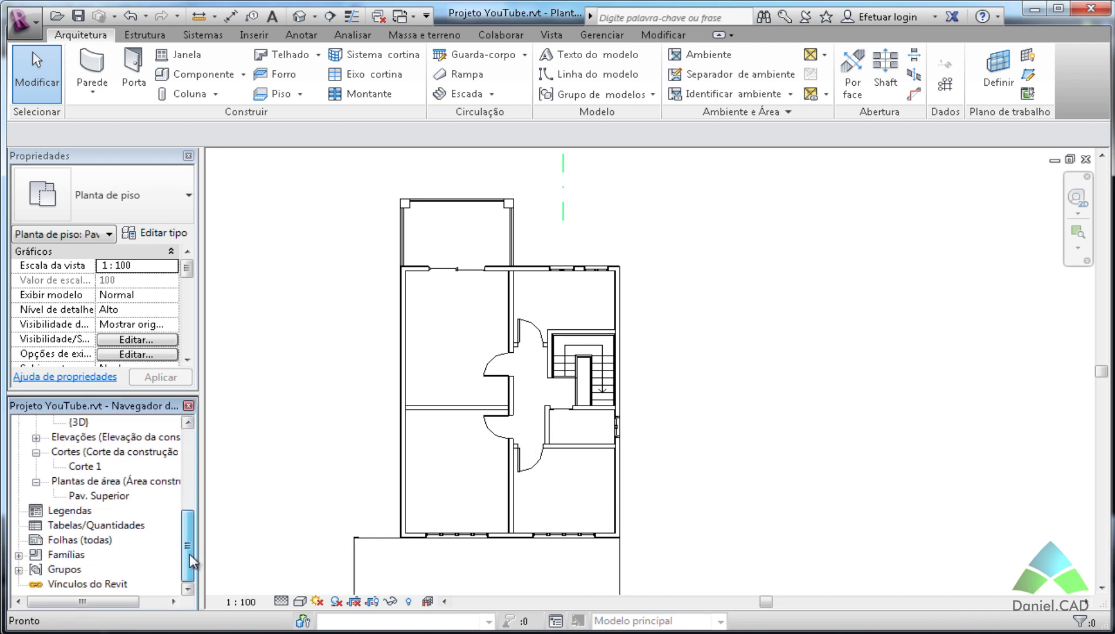
{"action": "double_click", "coordinate": [101, 496]}
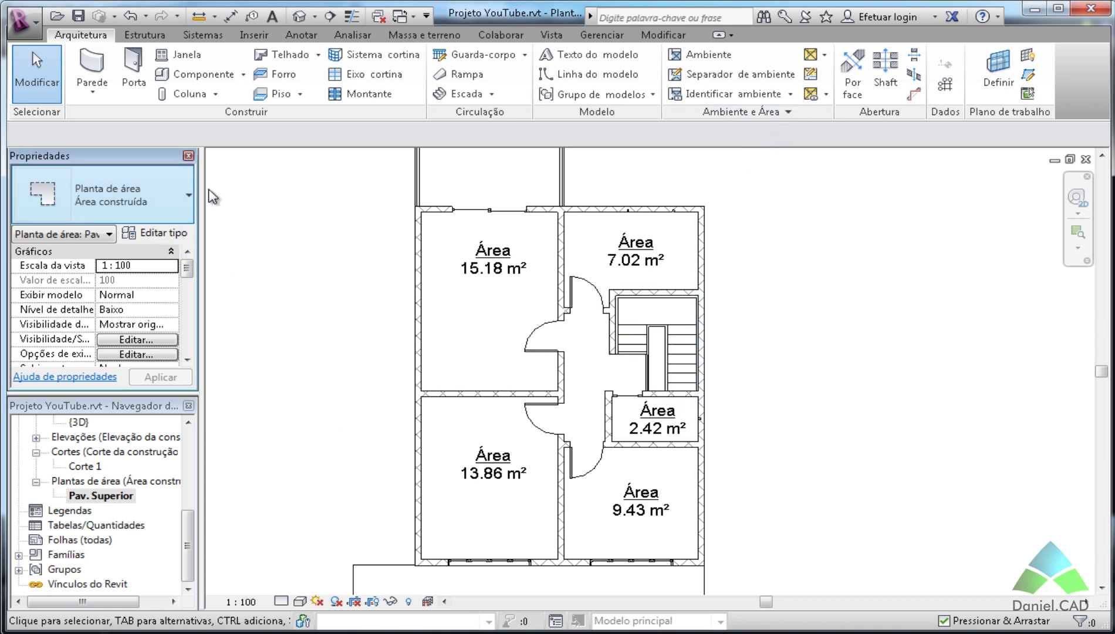
{"action": "left_click", "coordinate": [186, 198]}
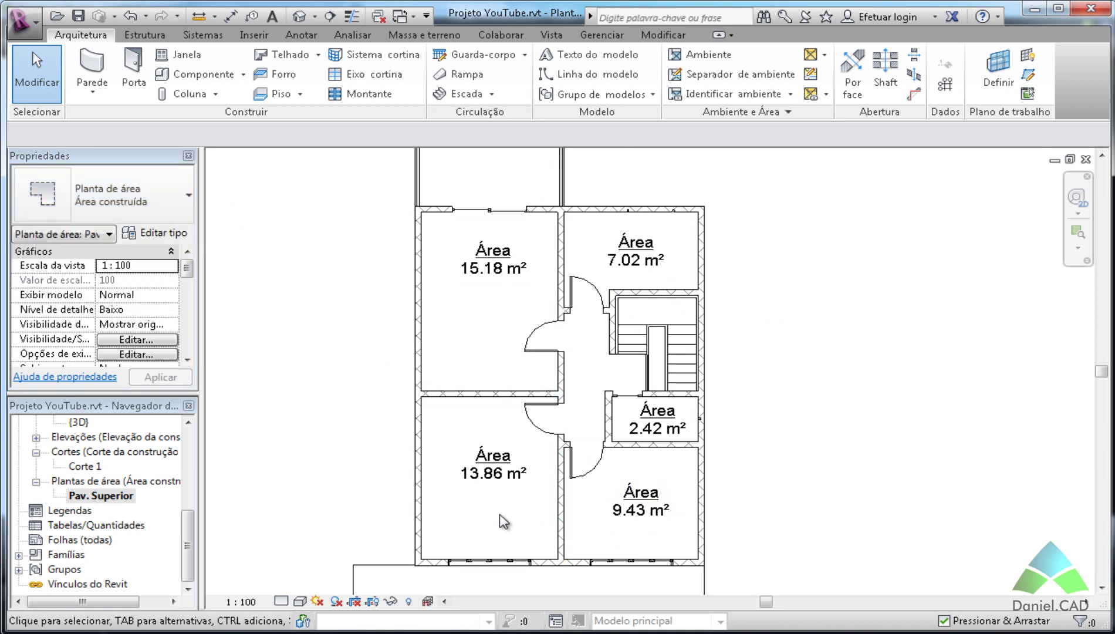
Create an Área Verde area plan for the Pav. Superior level.
{"action": "left_click", "coordinate": [824, 55]}
{"action": "left_click", "coordinate": [828, 77]}
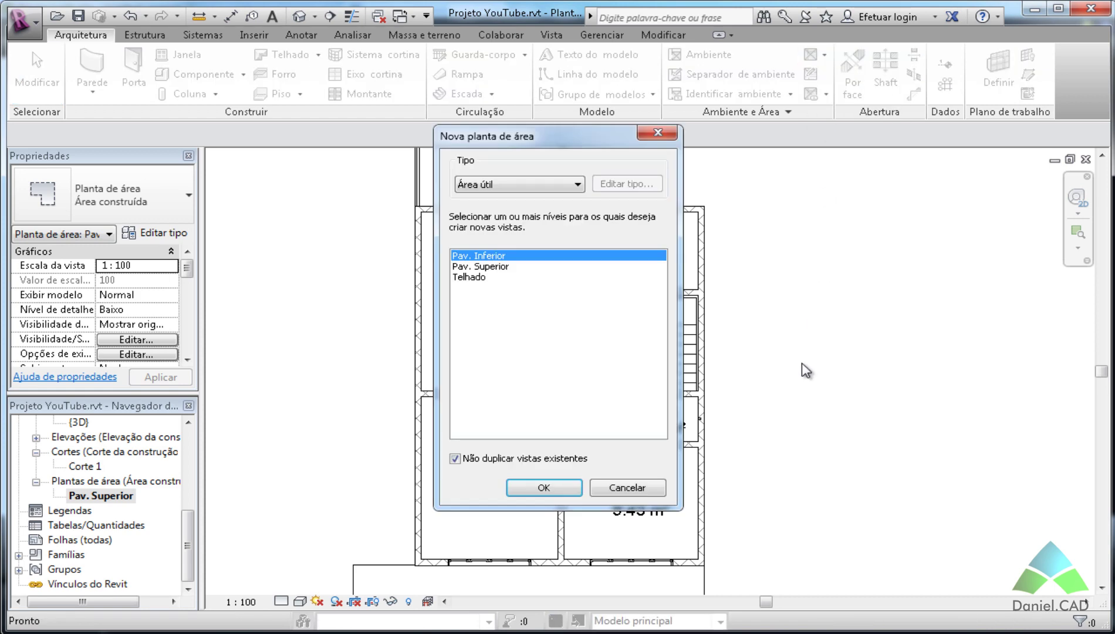
{"action": "left_click", "coordinate": [481, 267]}
{"action": "left_click", "coordinate": [566, 186]}
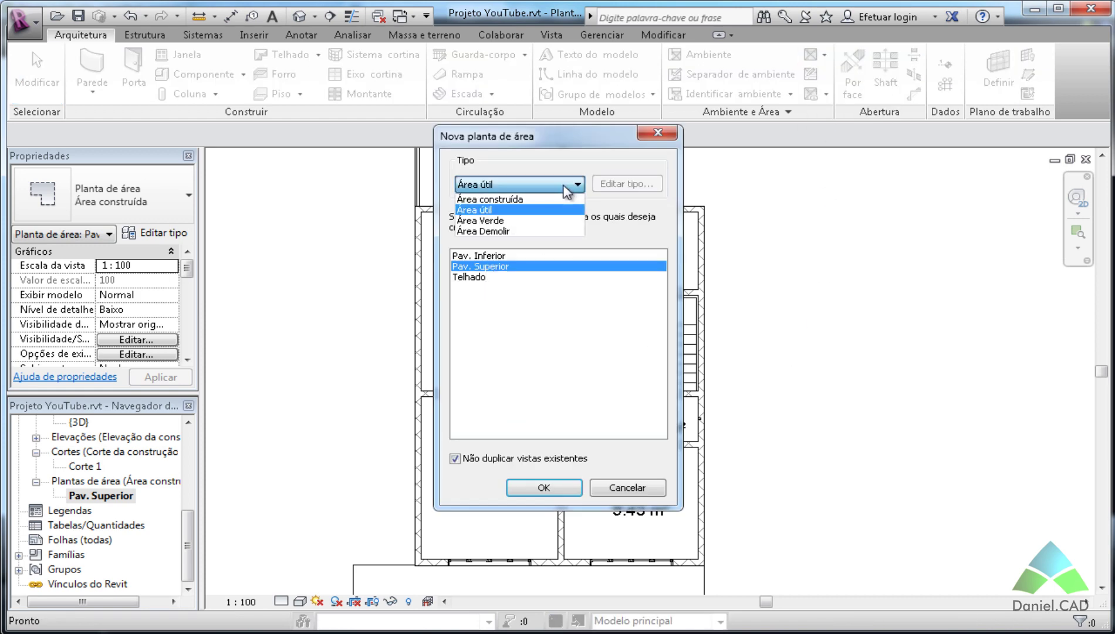
{"action": "left_click", "coordinate": [511, 221]}
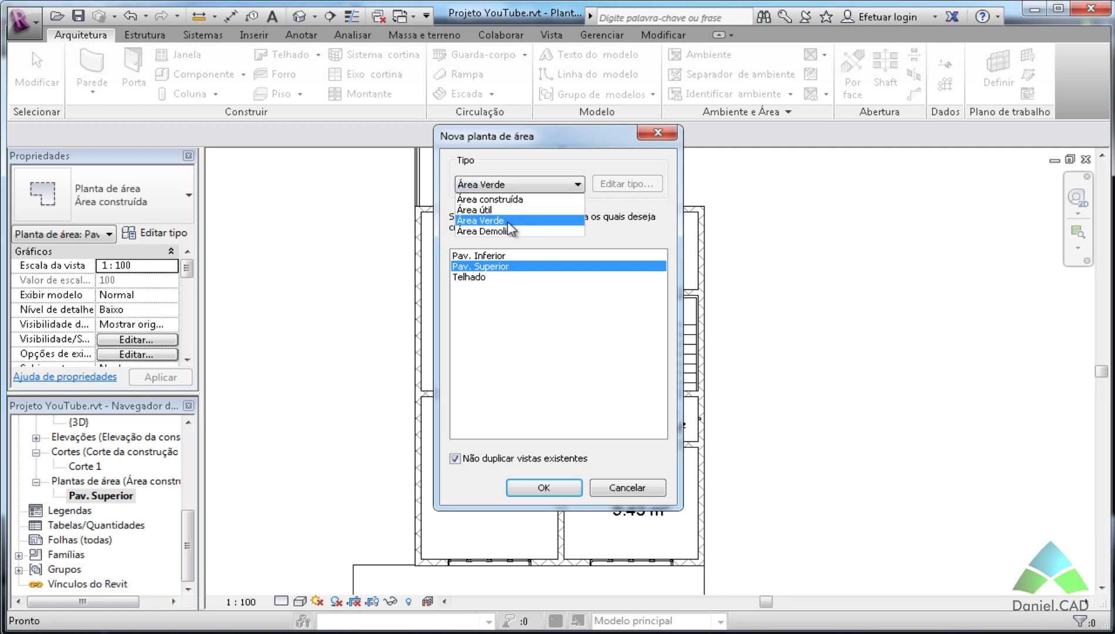
{"action": "left_click", "coordinate": [545, 488]}
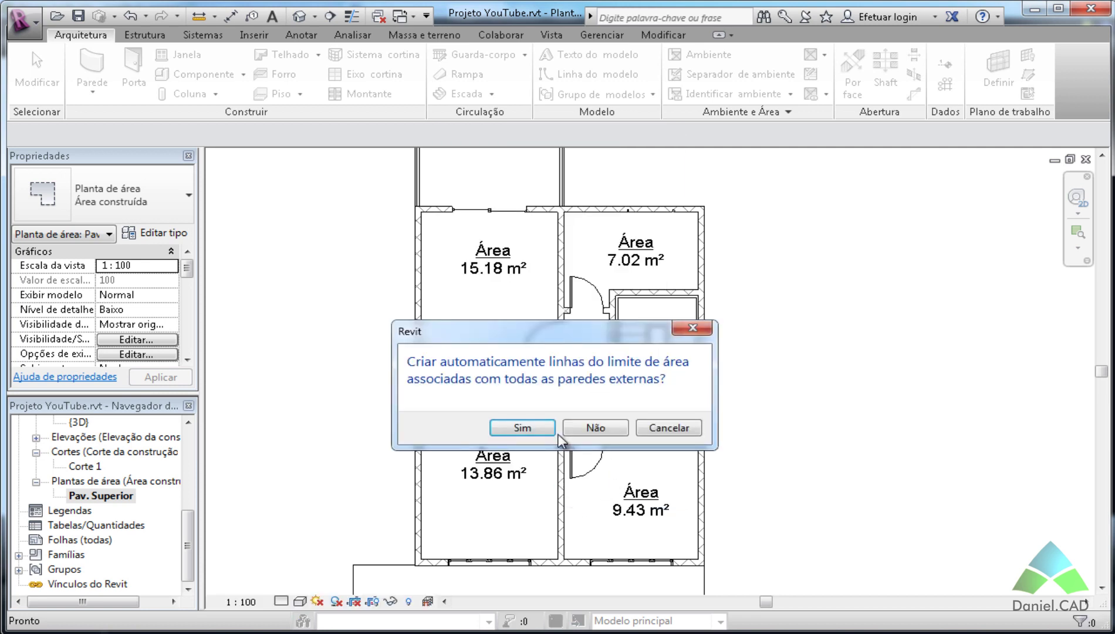
{"action": "left_click", "coordinate": [572, 432]}
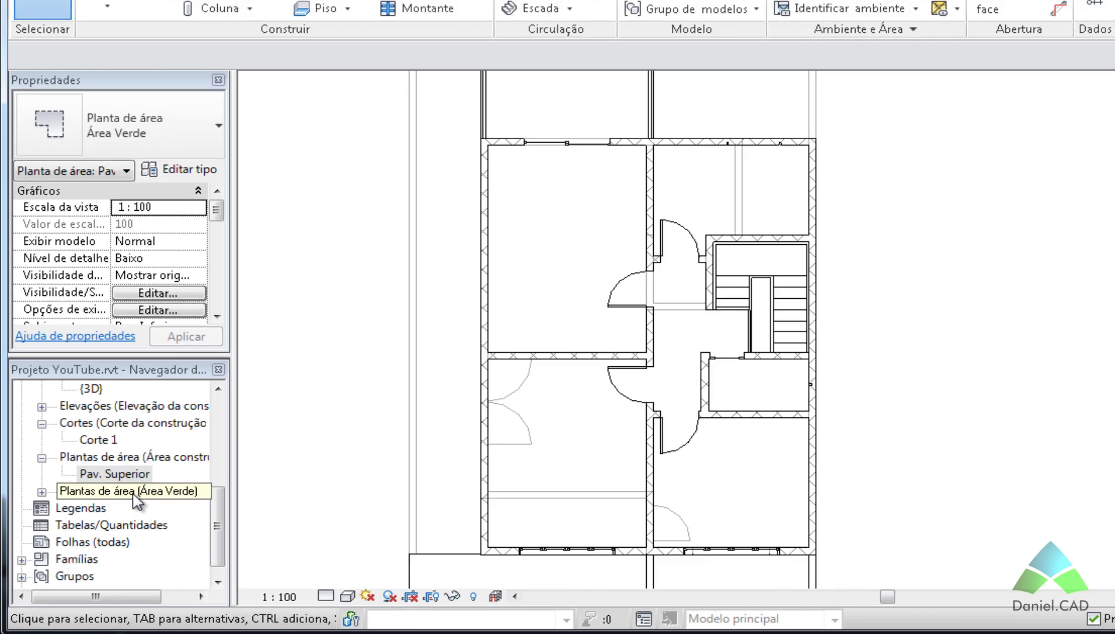
Delete the Pav. Superior Área construída and Área Verde plans, then open the Pav. Superior floor plan.
{"action": "left_click", "coordinate": [128, 512]}
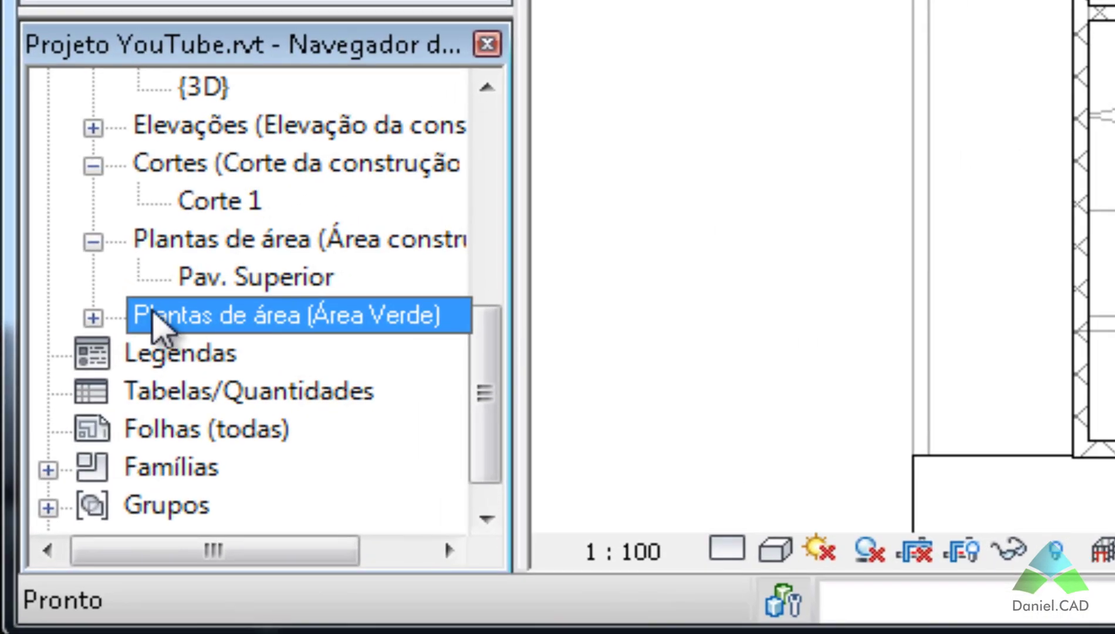
{"action": "left_click", "coordinate": [92, 318]}
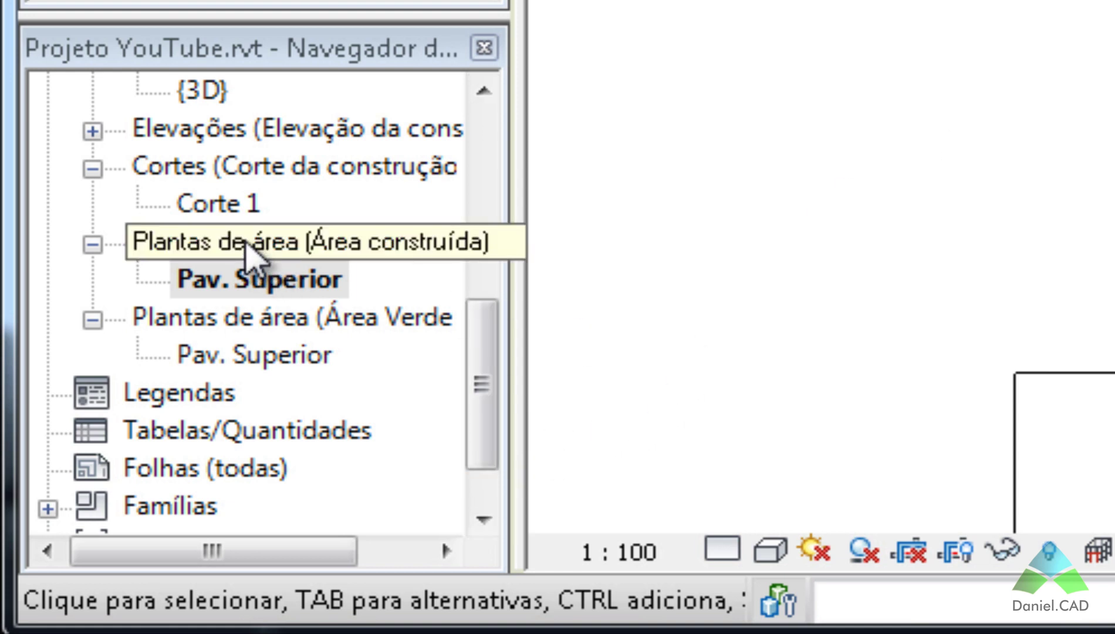
{"action": "left_click", "coordinate": [253, 283]}
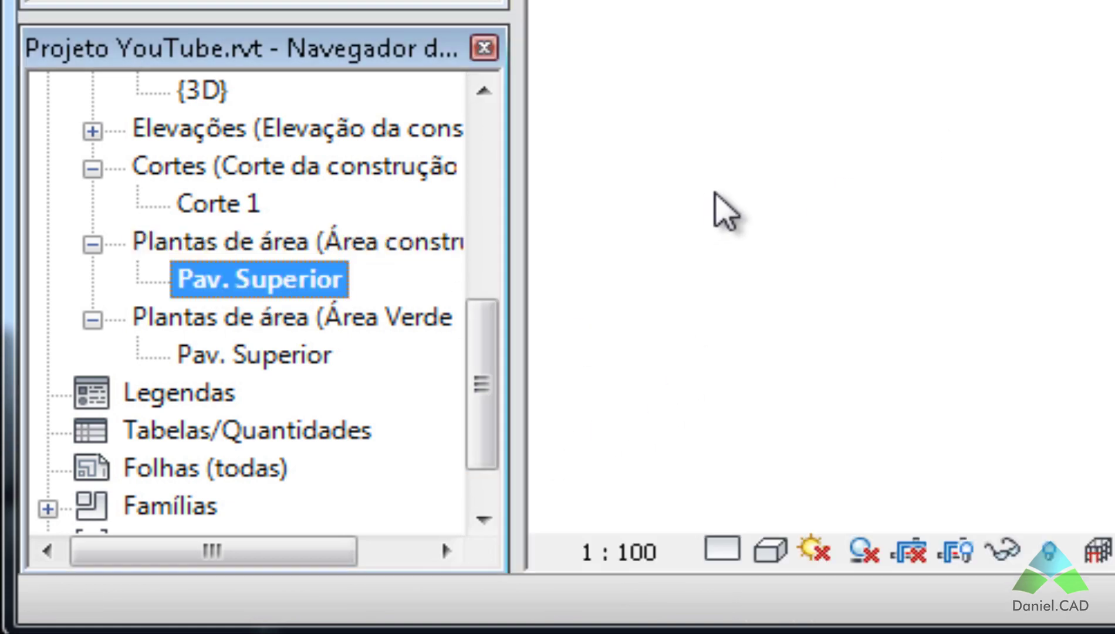
{"action": "key", "text": "Delete"}
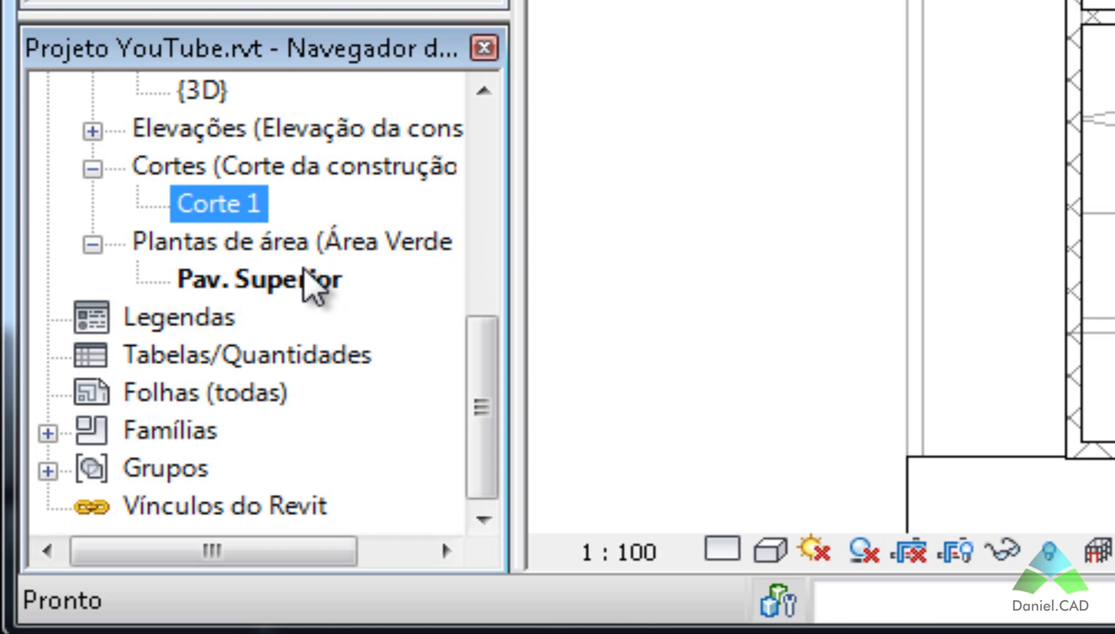
{"action": "left_click", "coordinate": [329, 283]}
{"action": "key", "text": "Delete"}
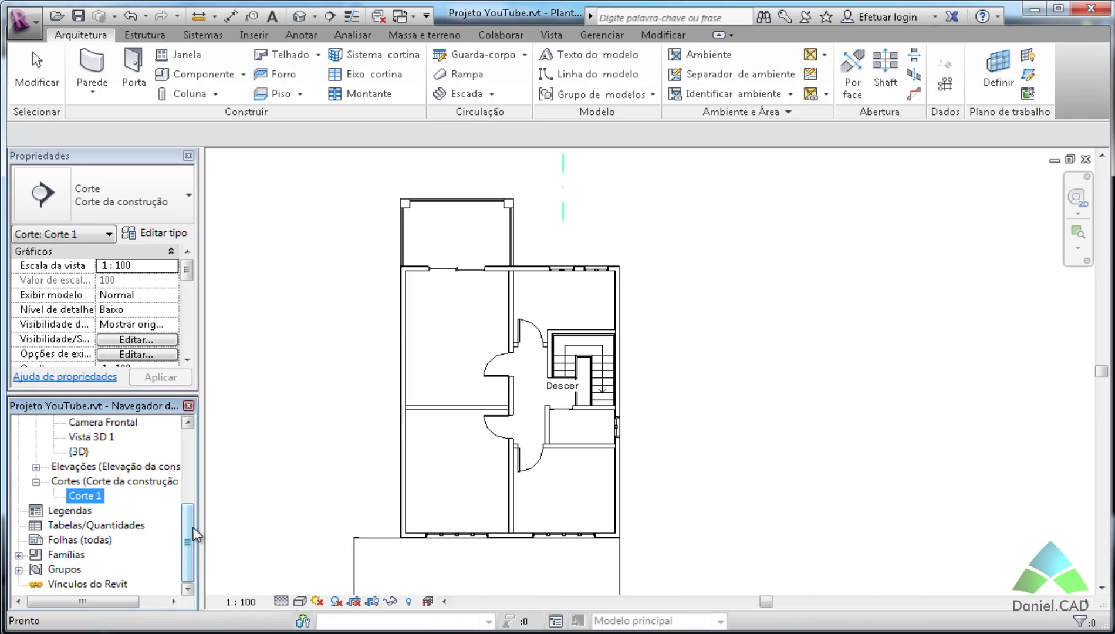
{"action": "scroll", "coordinate": [100, 505], "scroll_direction": "up", "scroll_amount": 3}
{"action": "scroll", "coordinate": [99, 505], "scroll_direction": "up", "scroll_amount": 2}
{"action": "double_click", "coordinate": [101, 466]}
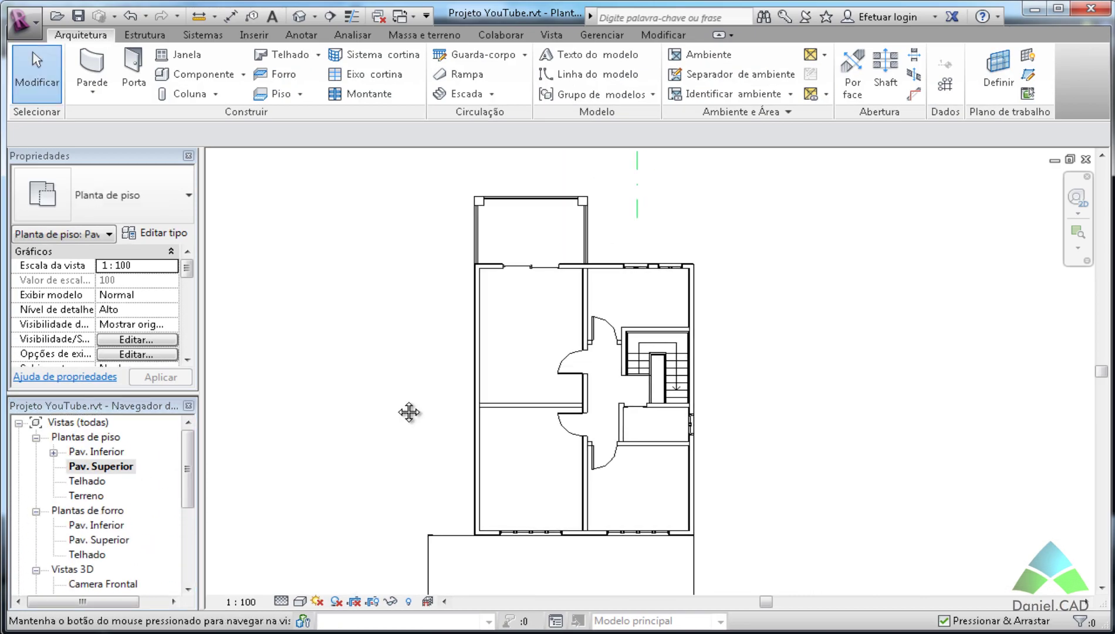
Create another Área construída area plan, choosing Pav. Superior as the level.
{"action": "middle_click_drag", "start_coordinate": [408, 412], "coordinate": [414, 412]}
{"action": "scroll", "coordinate": [414, 412], "scroll_direction": "up", "scroll_amount": 1}
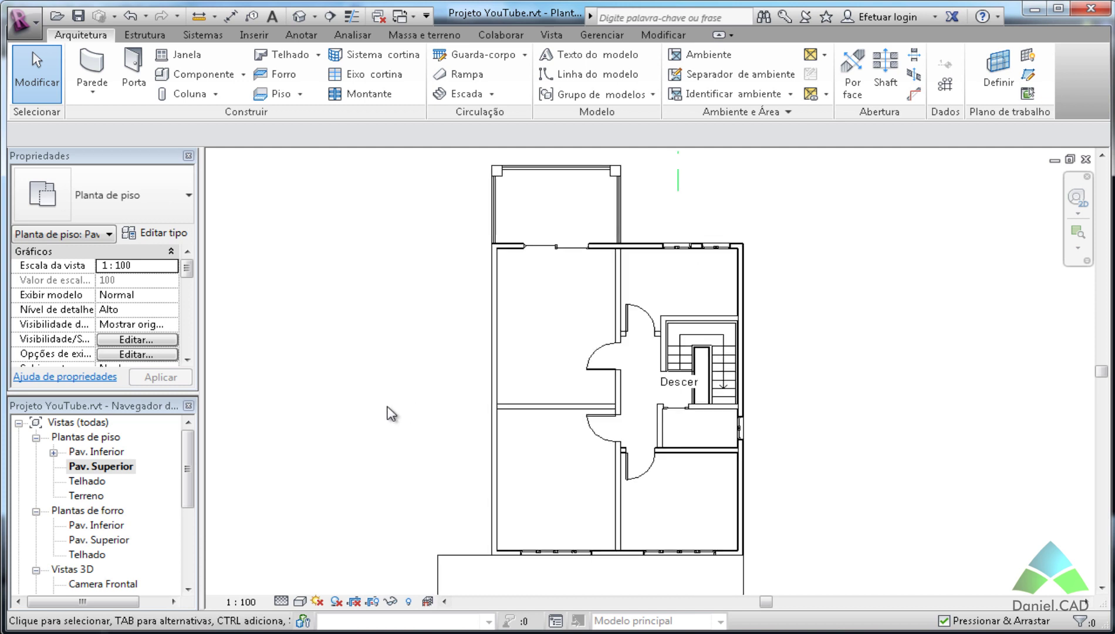
{"action": "left_click", "coordinate": [816, 55]}
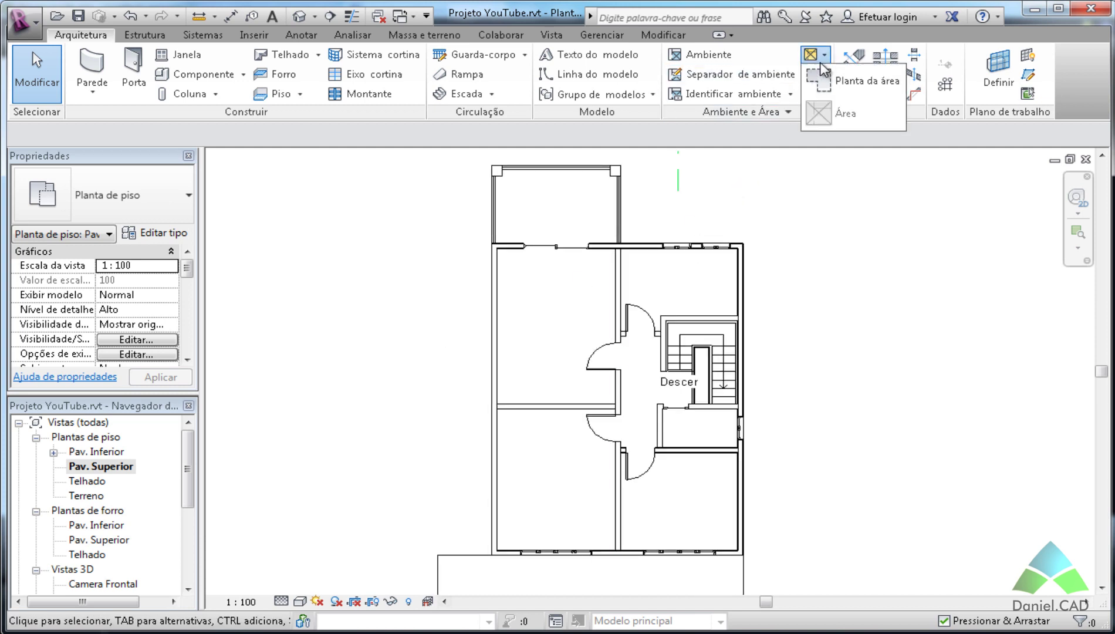
{"action": "left_click", "coordinate": [836, 86]}
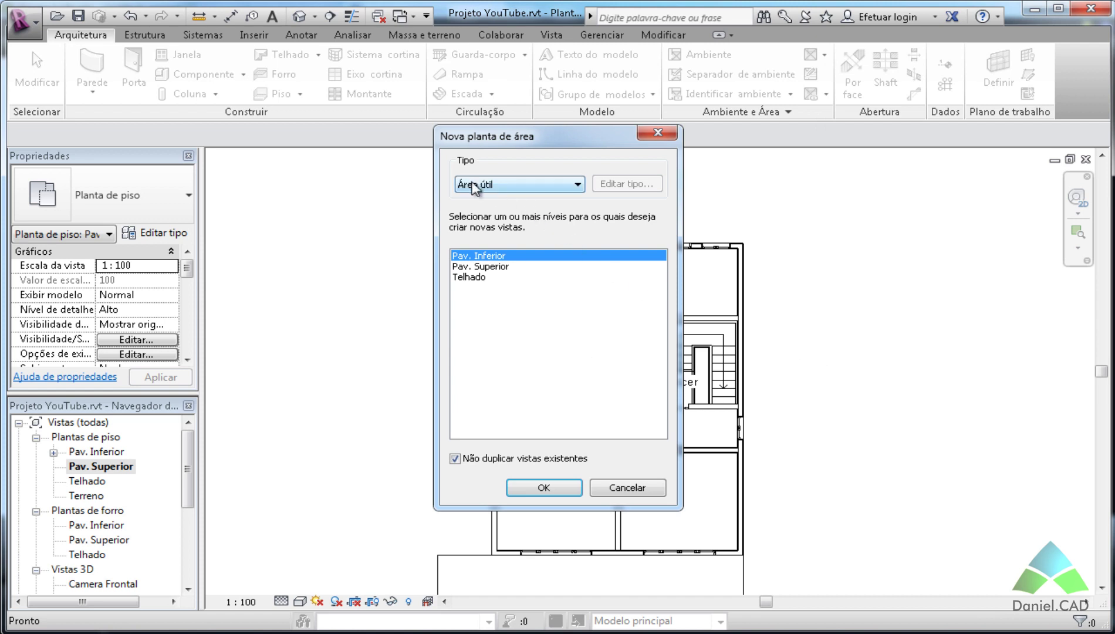
{"action": "left_click", "coordinate": [510, 185]}
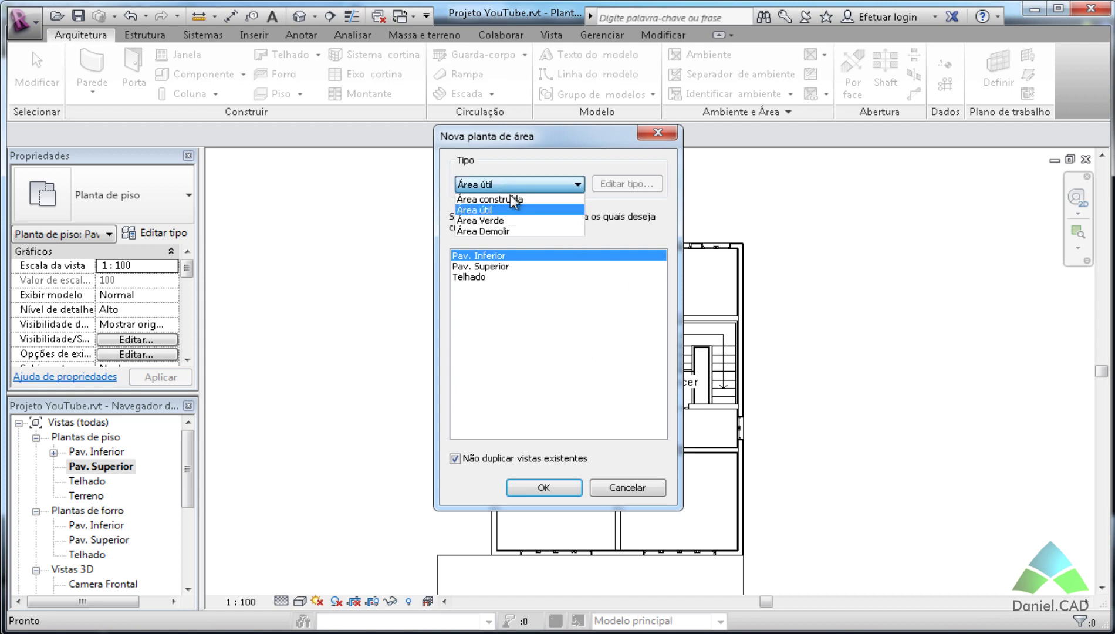
{"action": "left_click", "coordinate": [514, 200]}
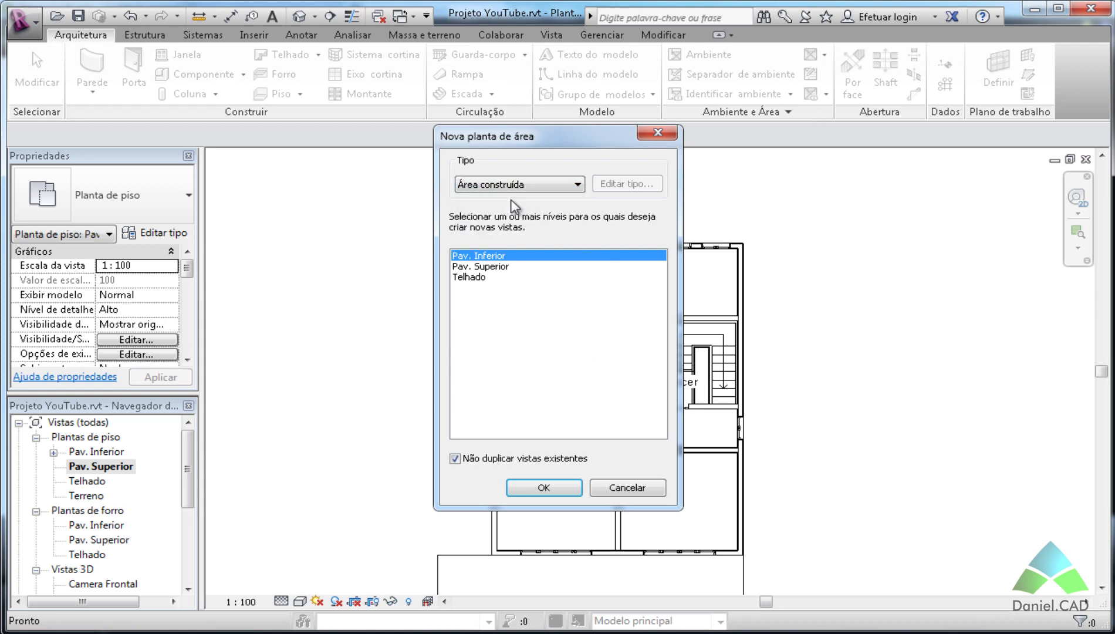
{"action": "left_click", "coordinate": [500, 276]}
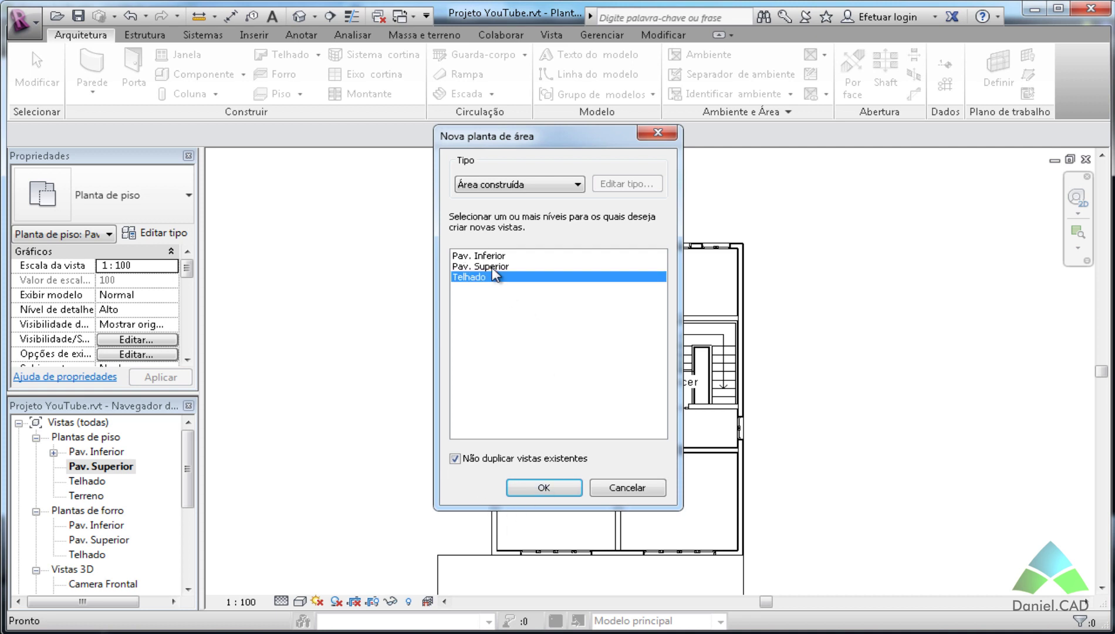
{"action": "left_click", "coordinate": [544, 489]}
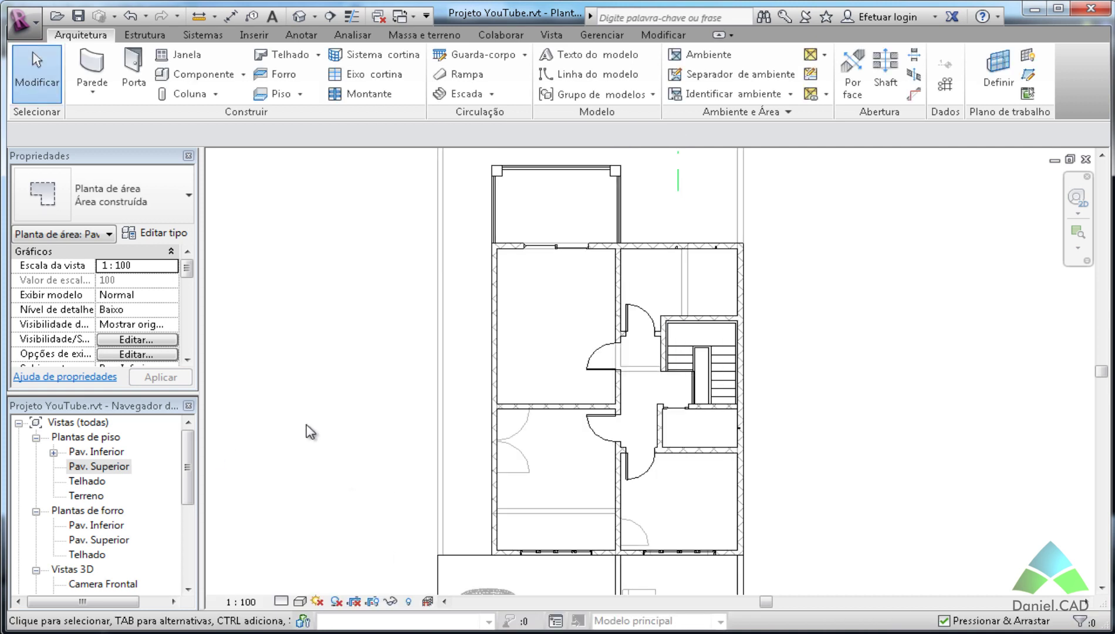
Draw a closed rectangular area boundary through the upper floor's four outer wall corners.
{"action": "left_click_drag", "start_coordinate": [190, 464], "coordinate": [190, 543]}
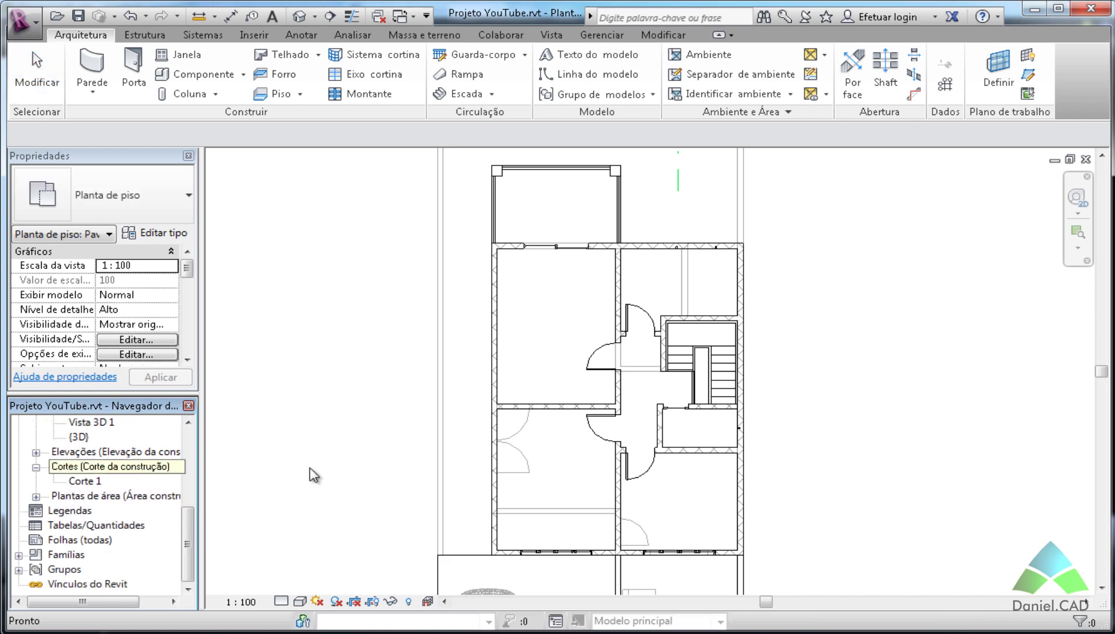
{"action": "key", "text": "a"}
{"action": "key", "text": "b"}
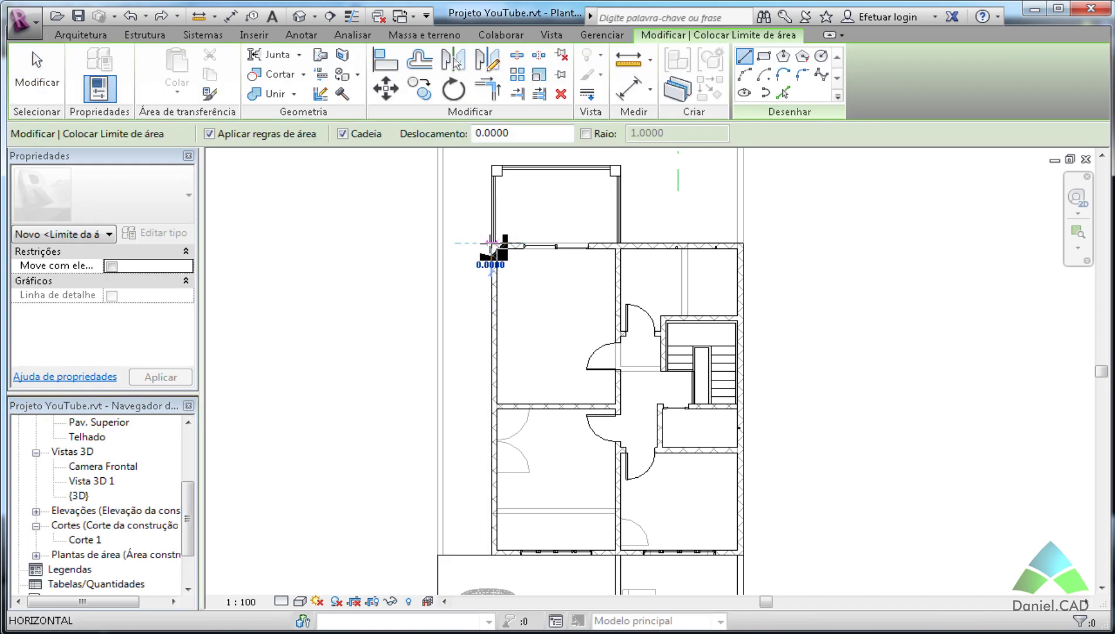
{"action": "left_click", "coordinate": [492, 242]}
{"action": "left_click", "coordinate": [742, 242]}
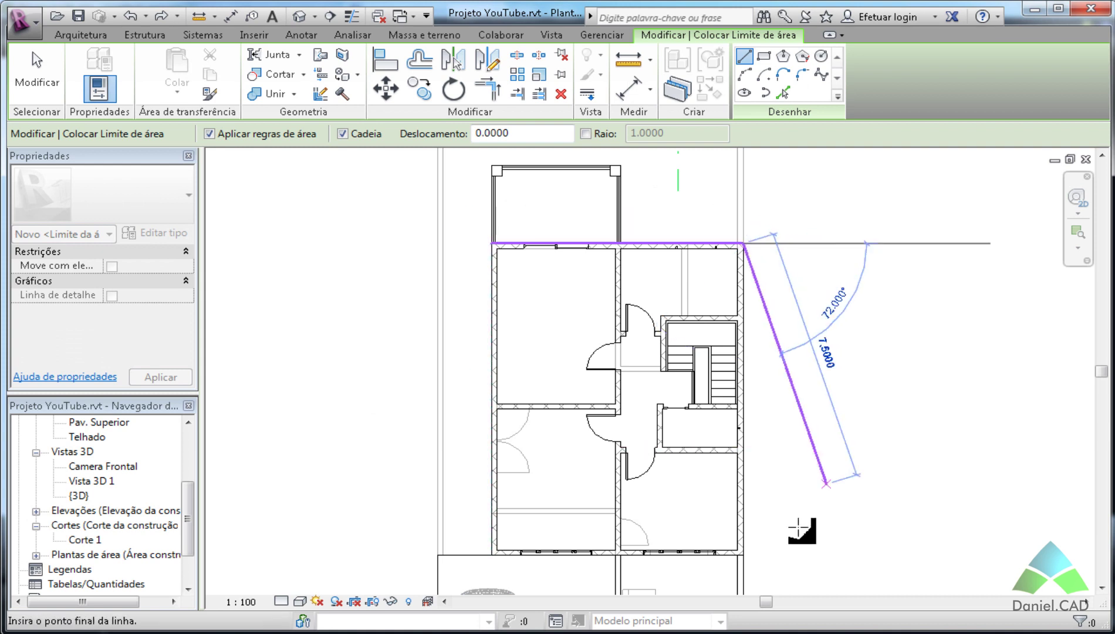
{"action": "left_click", "coordinate": [742, 555]}
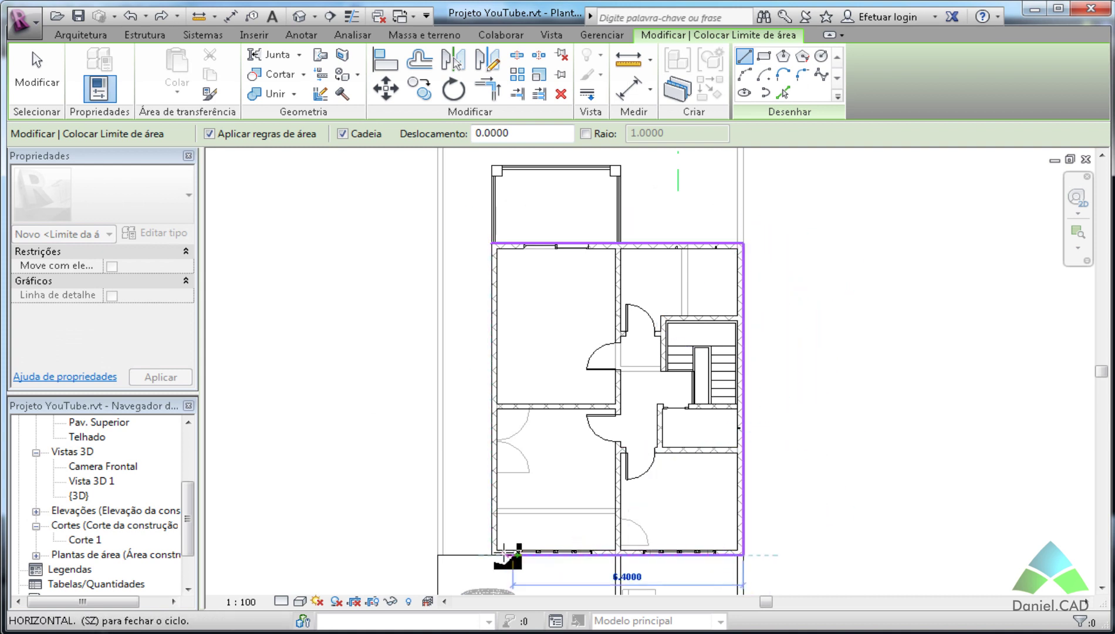
{"action": "left_click", "coordinate": [492, 554]}
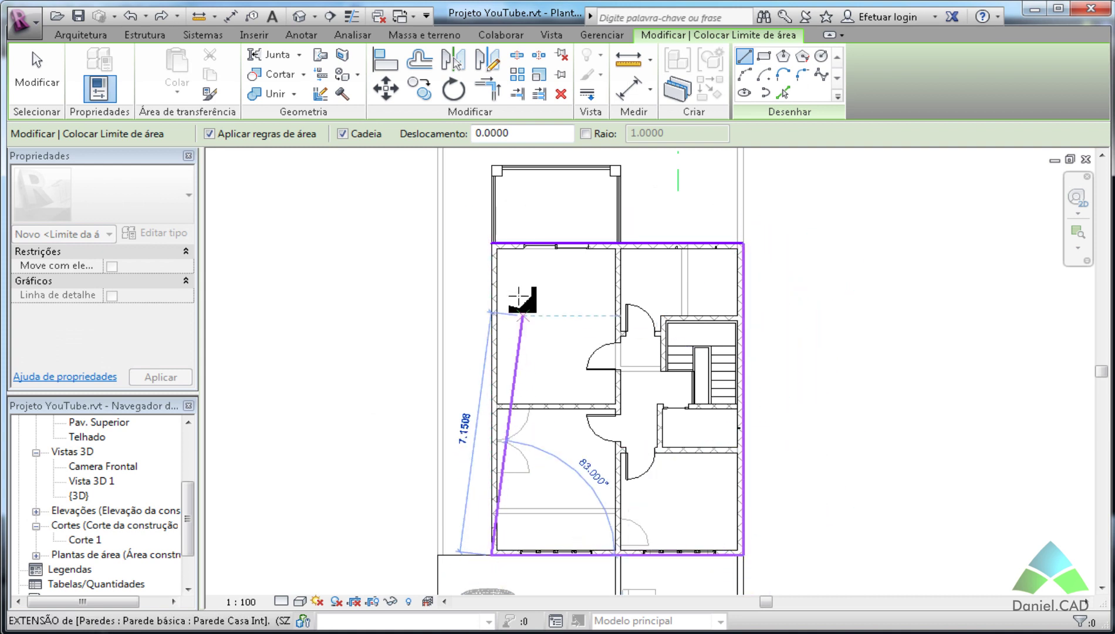
{"action": "left_click", "coordinate": [492, 242]}
{"action": "key", "text": "Escape"}
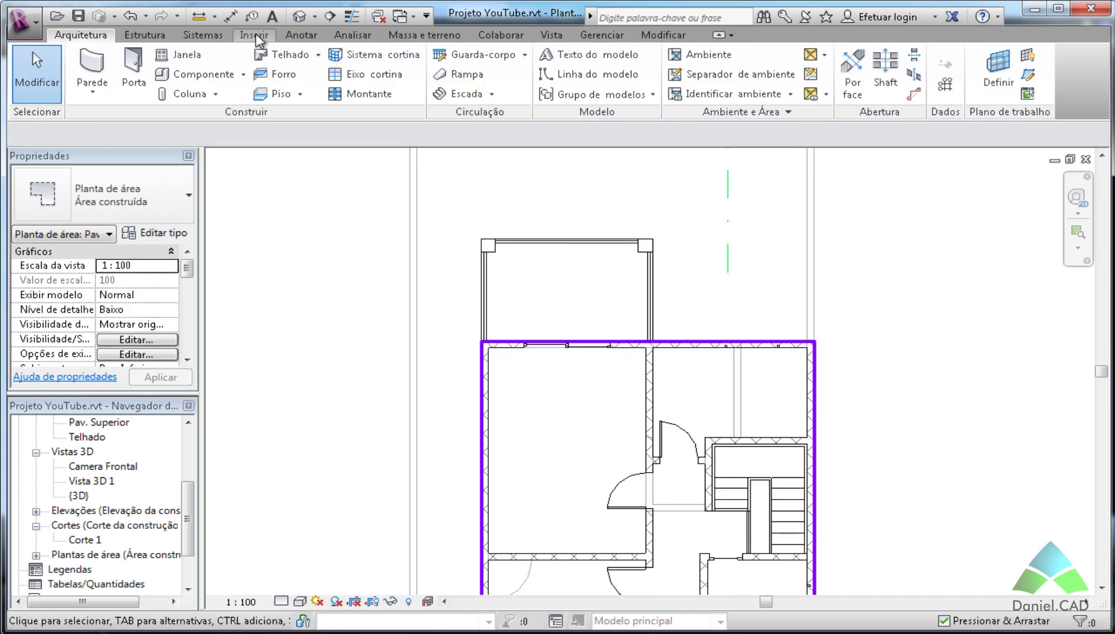
{"action": "key", "text": "d"}
{"action": "key", "text": "i"}
{"action": "left_click", "coordinate": [481, 241]}
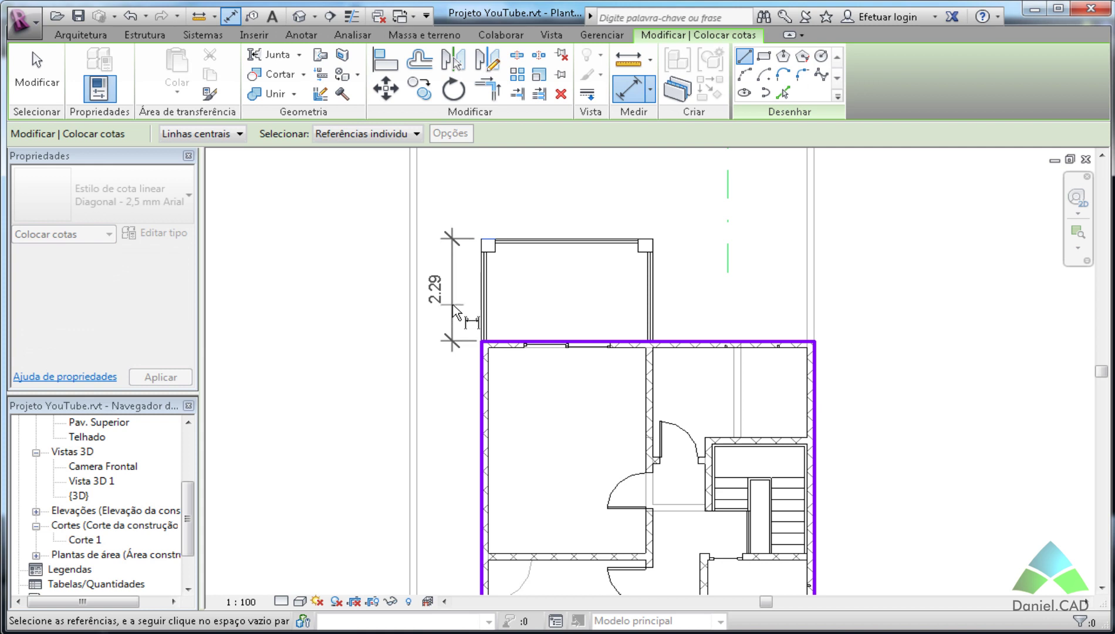
{"action": "key", "text": "Escape"}
{"action": "key", "text": "Escape"}
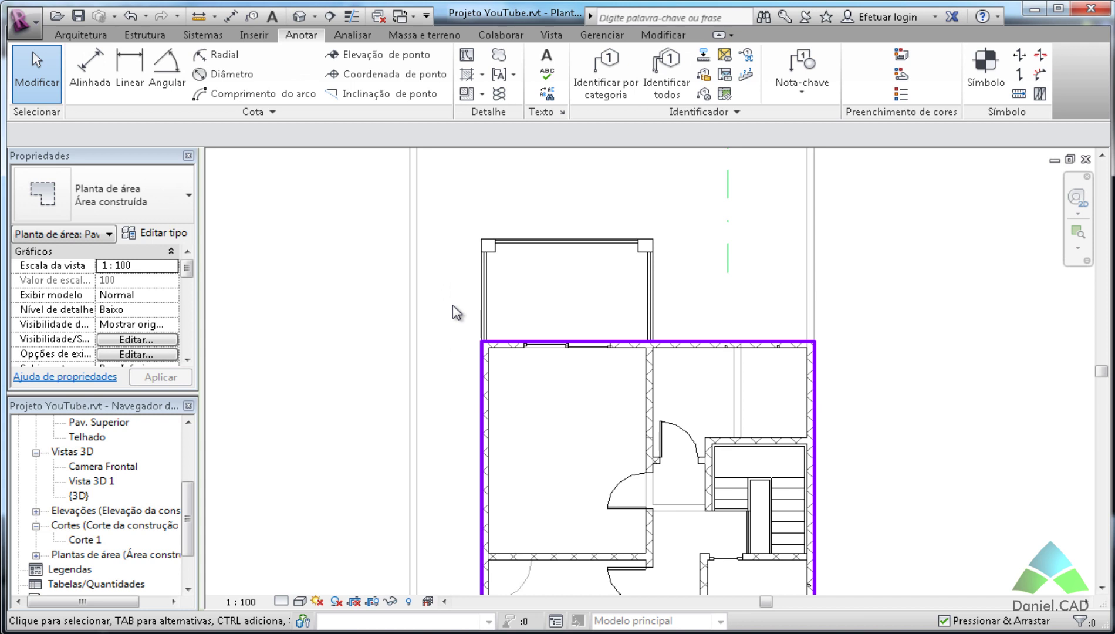
{"action": "scroll", "coordinate": [456, 313], "scroll_direction": "down", "scroll_amount": 2}
{"action": "middle_click_drag", "start_coordinate": [443, 341], "coordinate": [384, 290]}
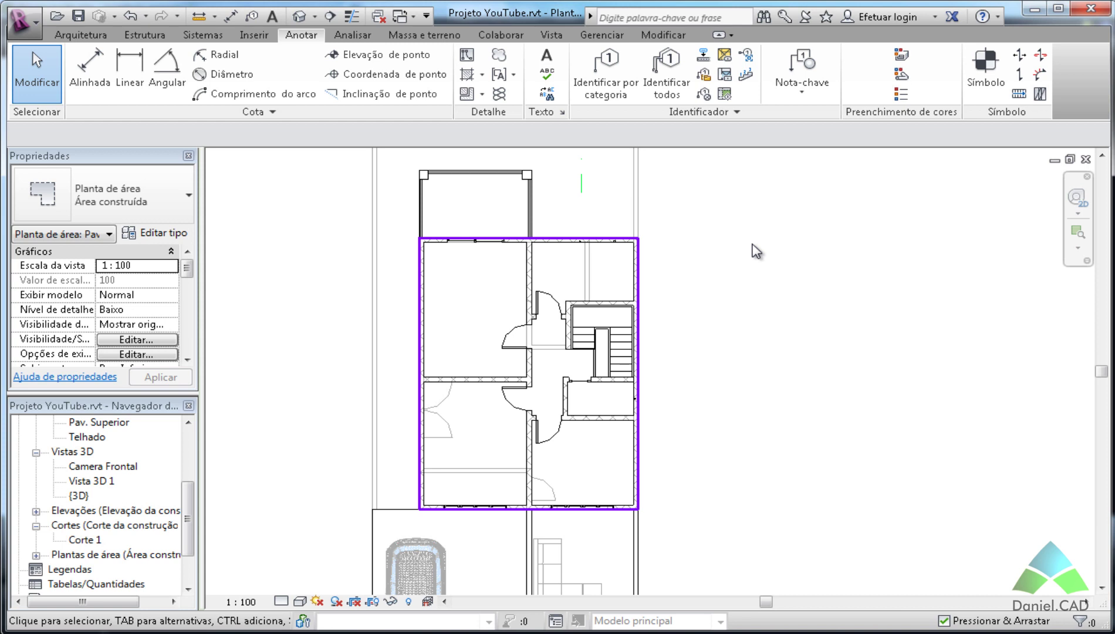
{"action": "left_click", "coordinate": [81, 35]}
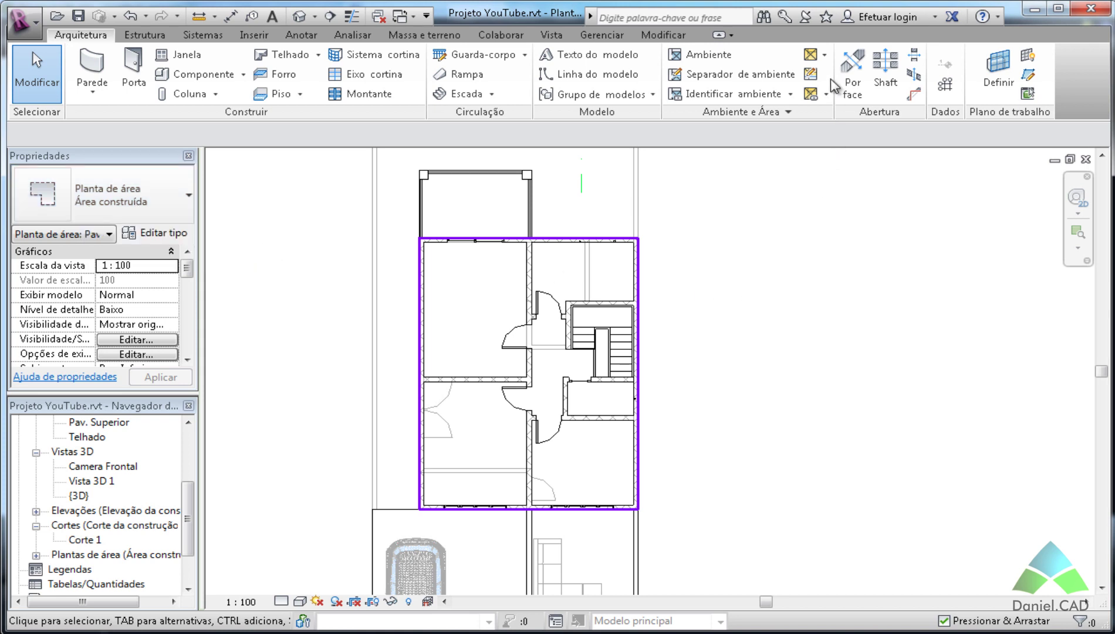
Place the upper-floor area tagged 64.73 m² and move its tag into the upper-left room.
{"action": "left_click", "coordinate": [825, 57]}
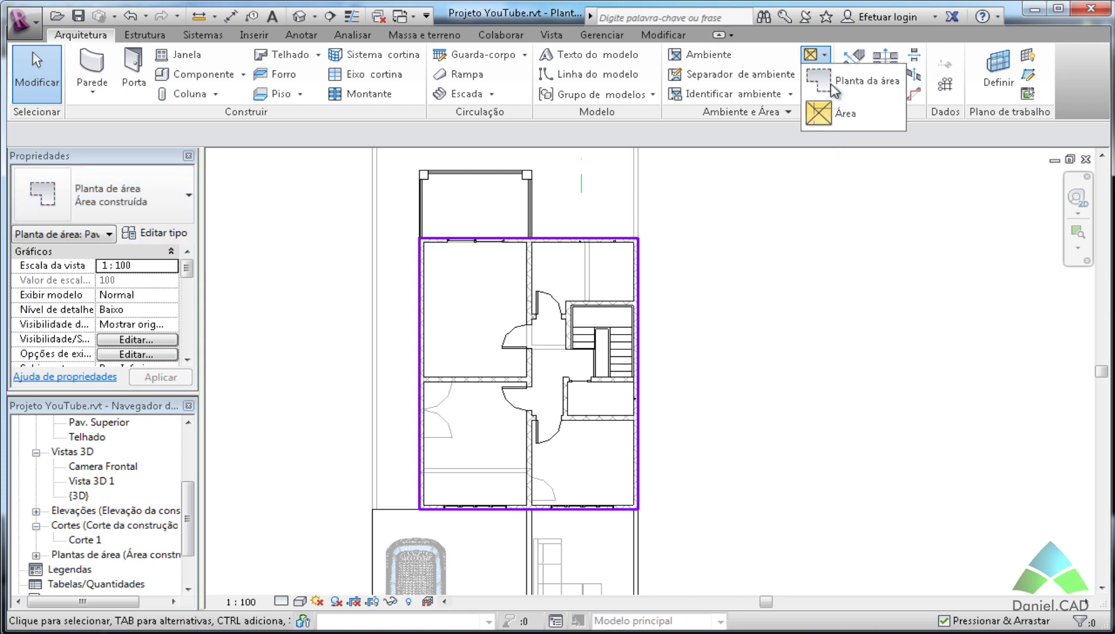
{"action": "left_click", "coordinate": [831, 116]}
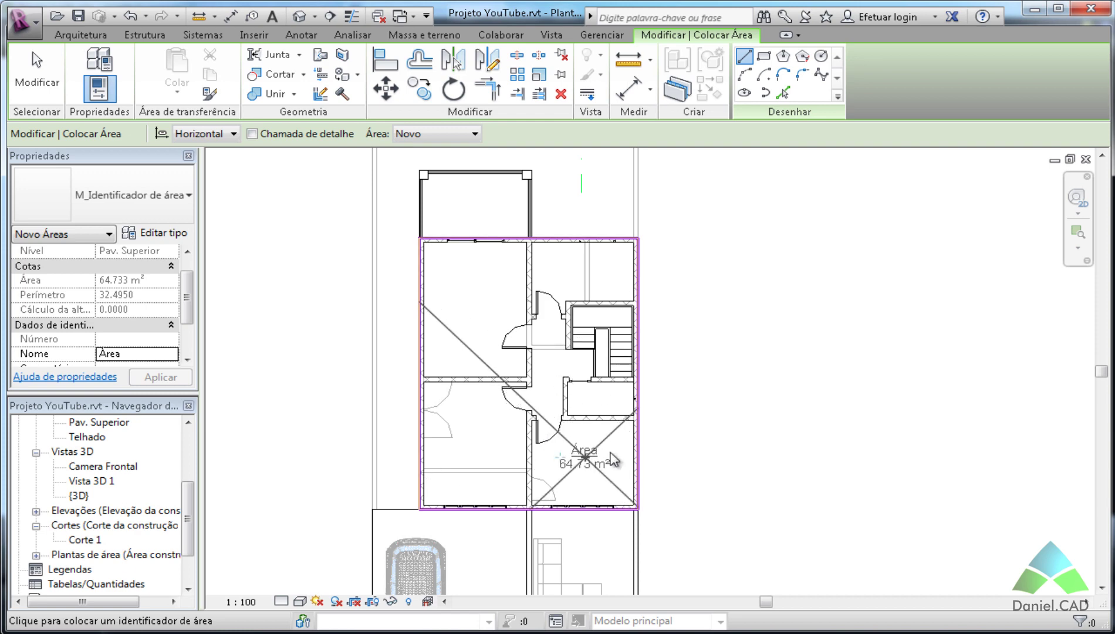
{"action": "left_click", "coordinate": [584, 458]}
{"action": "left_click", "coordinate": [585, 457]}
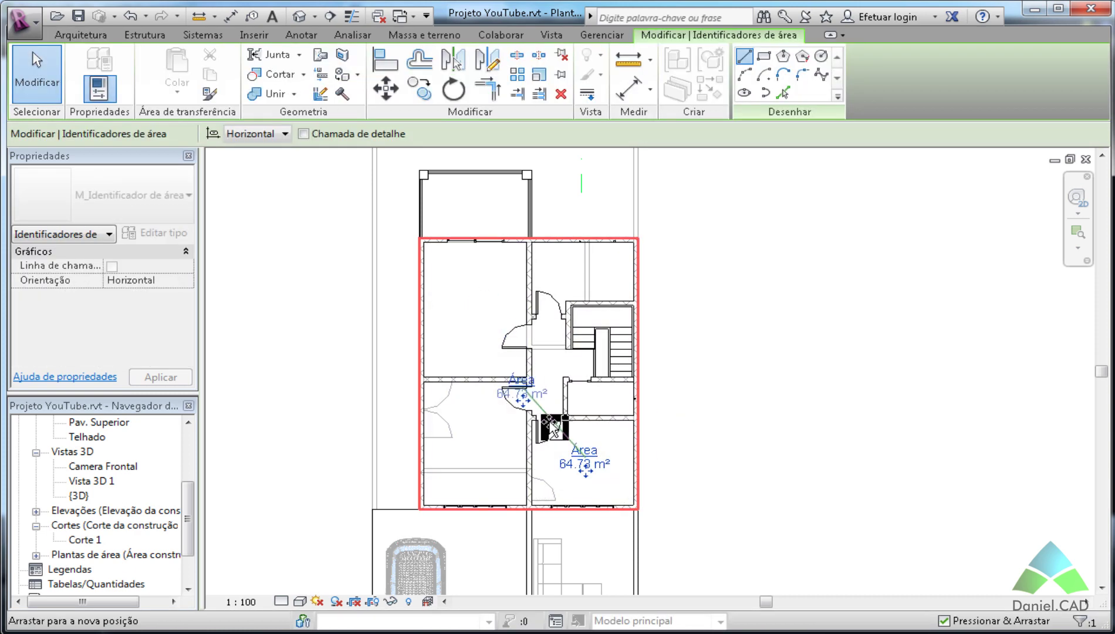
{"action": "left_click_drag", "start_coordinate": [581, 452], "coordinate": [655, 298]}
{"action": "left_click", "coordinate": [757, 302]}
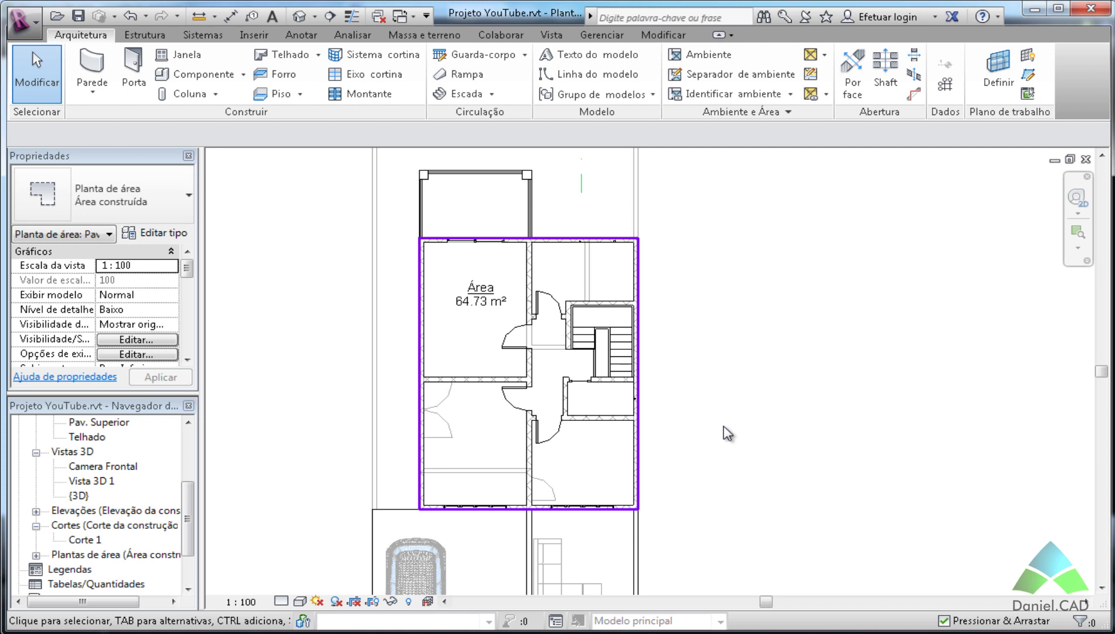
From Pav. Inferior, create an Área útil area plan with boundary lines auto-created along exterior walls.
{"action": "left_click", "coordinate": [192, 470]}
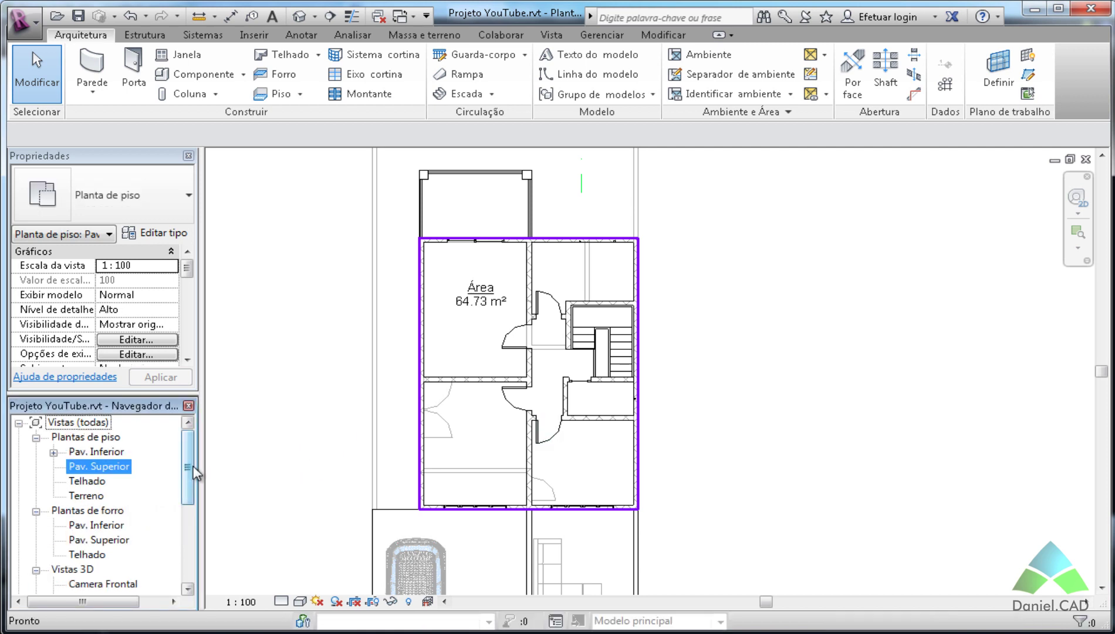
{"action": "double_click", "coordinate": [118, 453]}
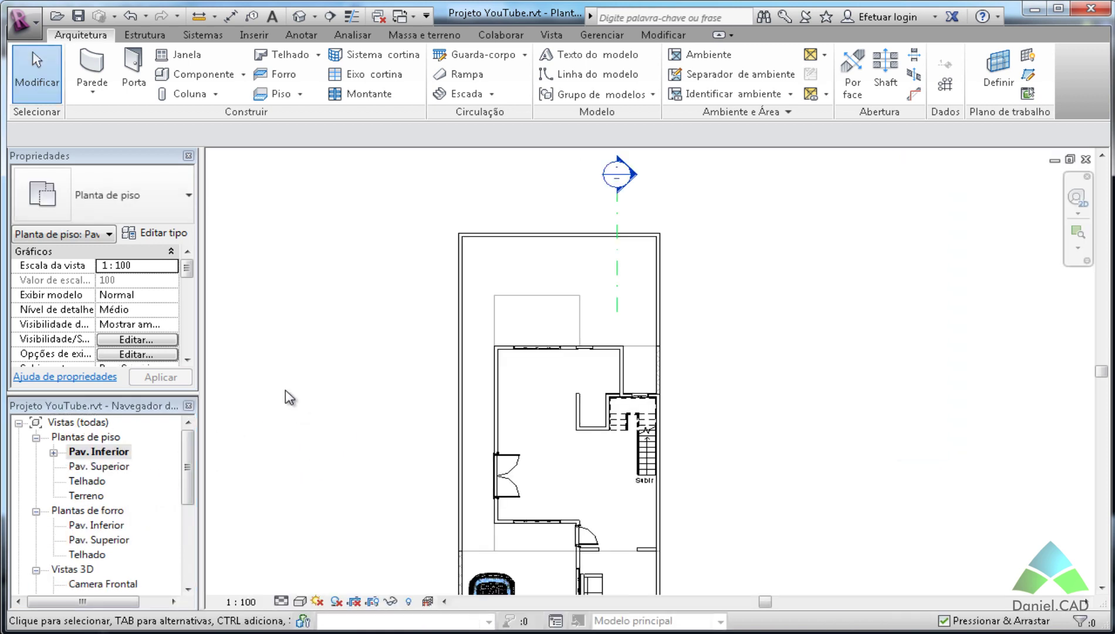
{"action": "middle_click_drag", "start_coordinate": [393, 417], "coordinate": [411, 343]}
{"action": "left_click", "coordinate": [824, 55]}
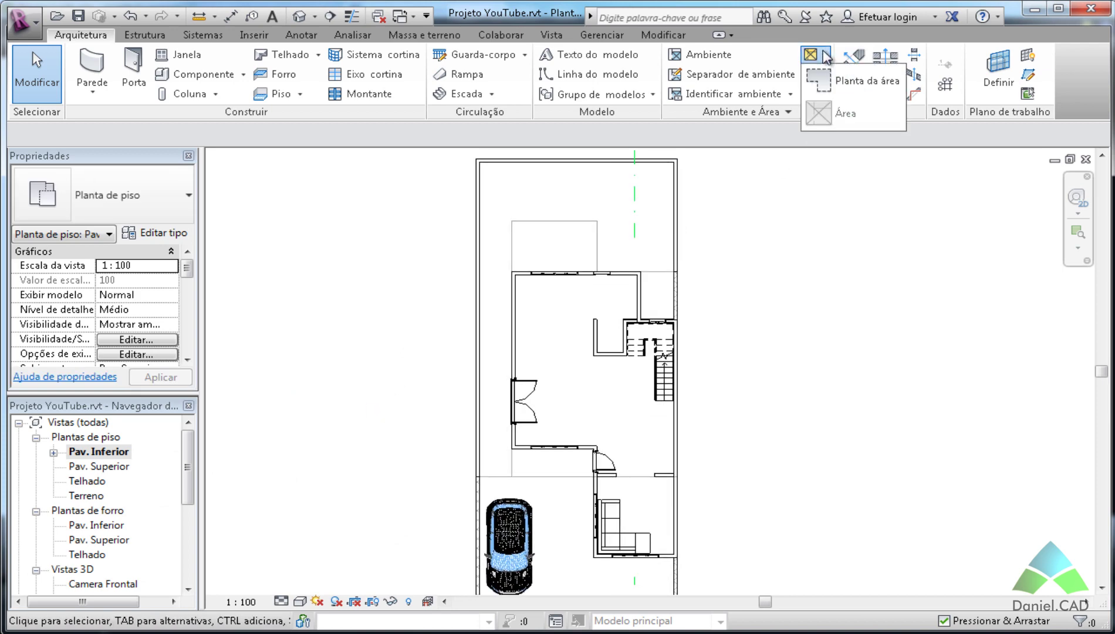
{"action": "left_click", "coordinate": [857, 79]}
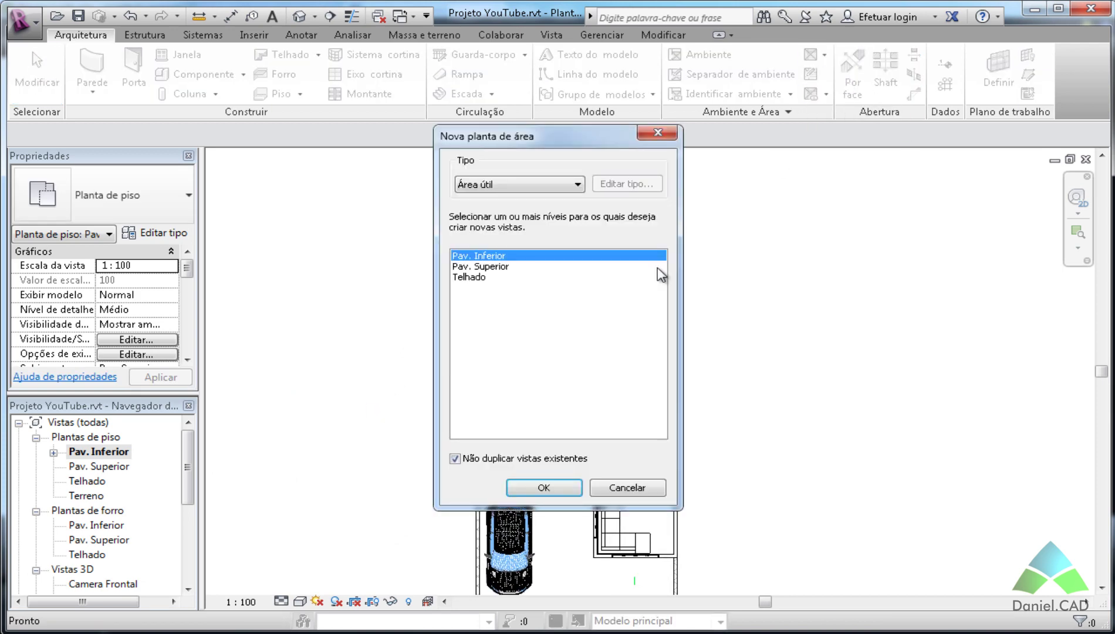
{"action": "left_click", "coordinate": [525, 184]}
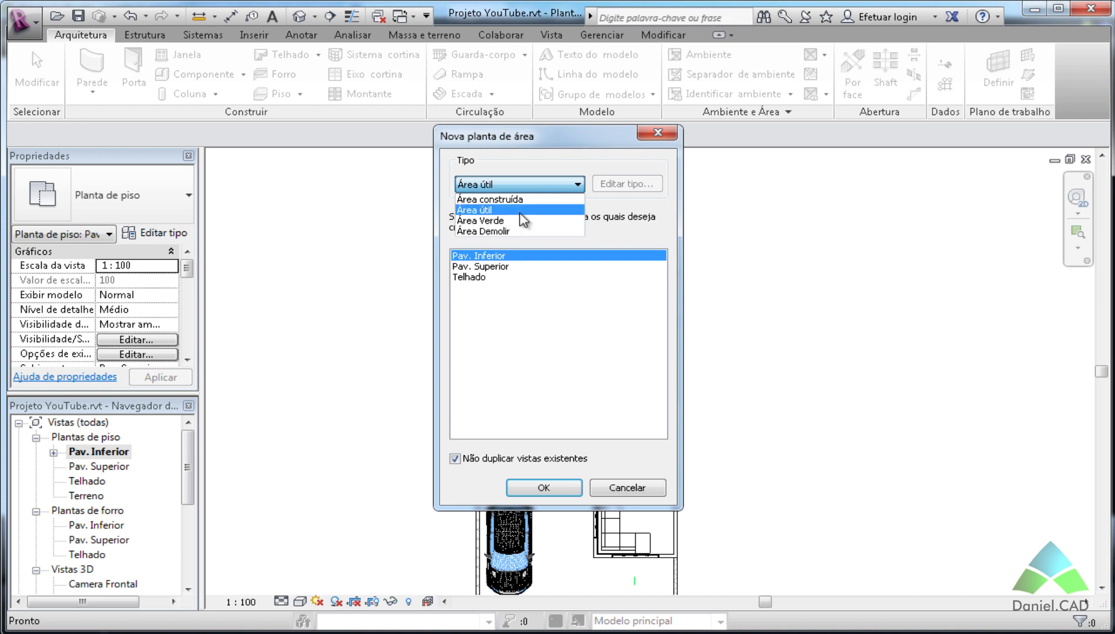
{"action": "left_click", "coordinate": [519, 212]}
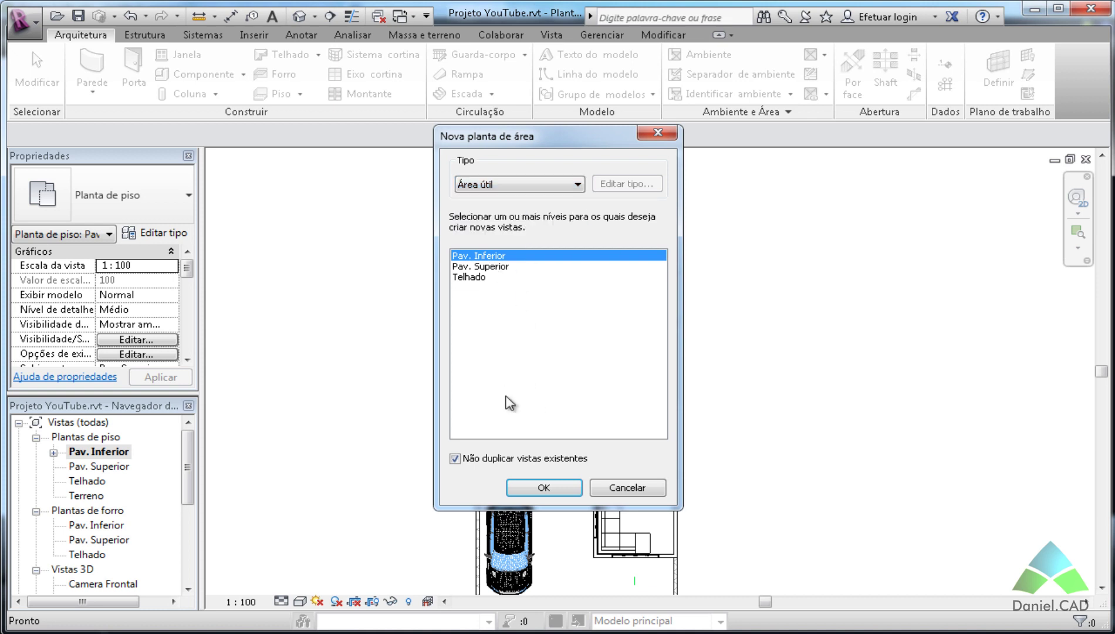
{"action": "left_click", "coordinate": [542, 486]}
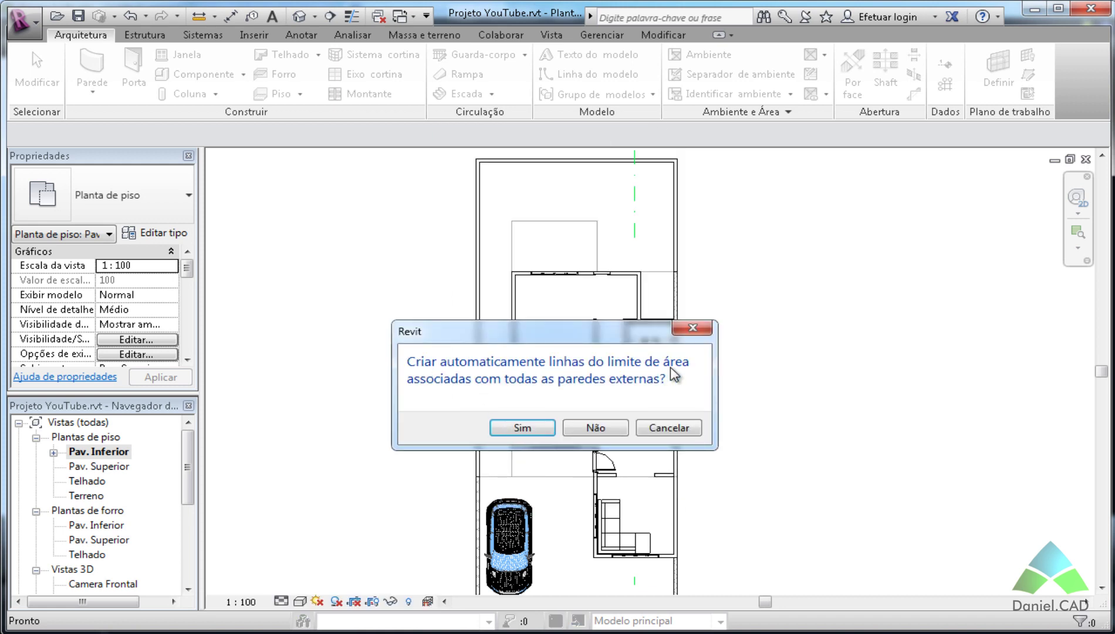
{"action": "left_click", "coordinate": [524, 428]}
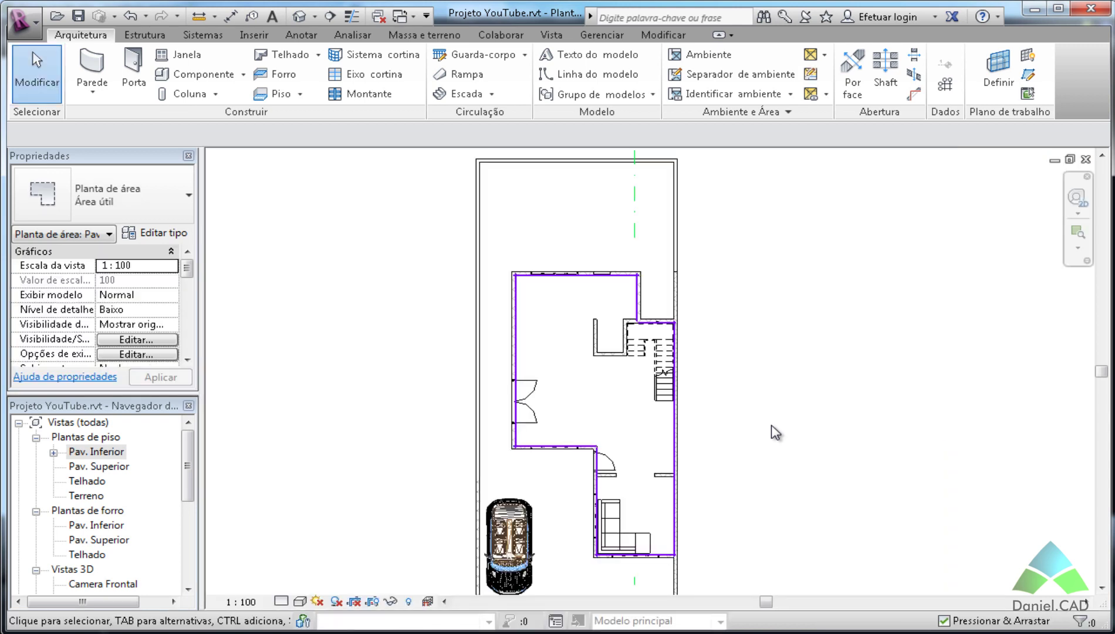
{"action": "scroll", "coordinate": [654, 285], "scroll_direction": "up", "scroll_amount": 3}
{"action": "scroll", "coordinate": [654, 306], "scroll_direction": "up", "scroll_amount": 3}
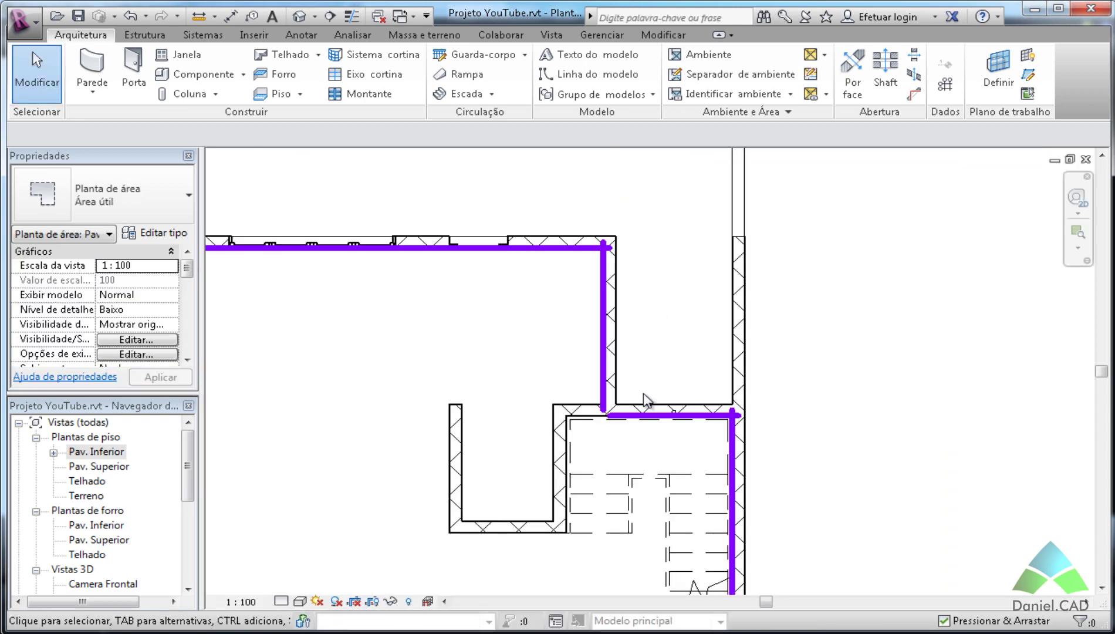
{"action": "scroll", "coordinate": [662, 296], "scroll_direction": "down", "scroll_amount": 2}
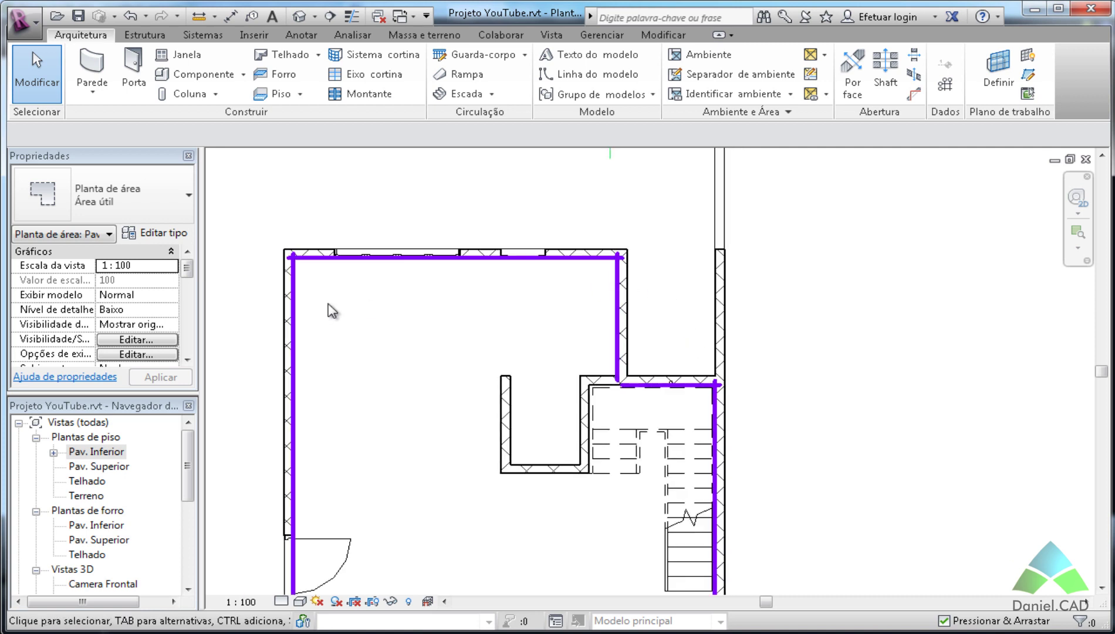
{"action": "middle_click_drag", "start_coordinate": [414, 365], "coordinate": [415, 179]}
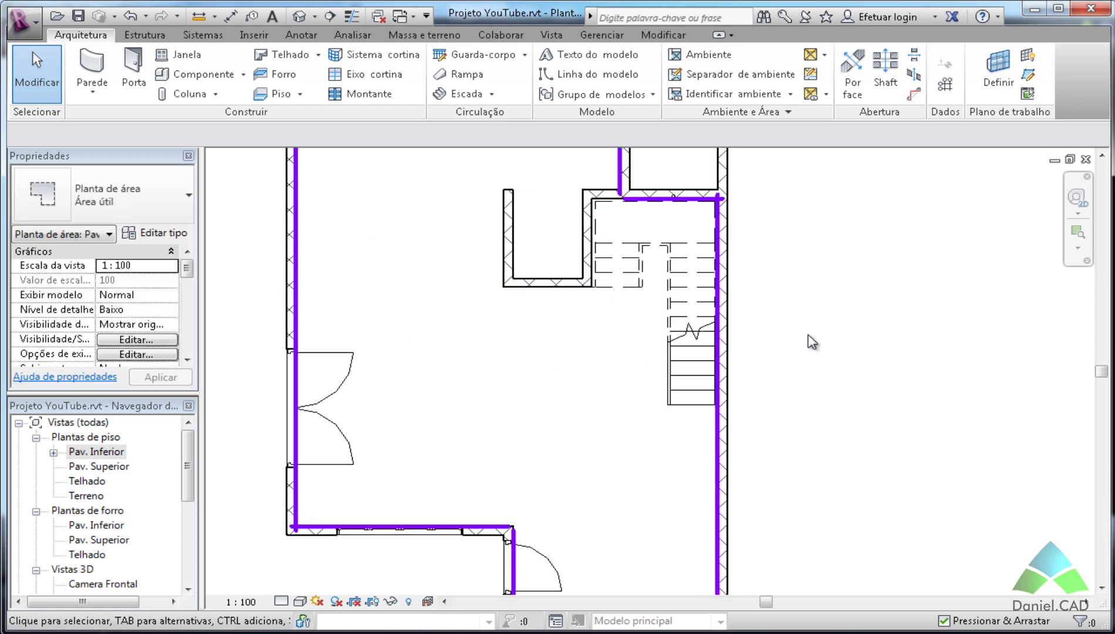
{"action": "scroll", "coordinate": [811, 342], "scroll_direction": "down", "scroll_amount": 2}
{"action": "middle_click_drag", "start_coordinate": [829, 373], "coordinate": [751, 291]}
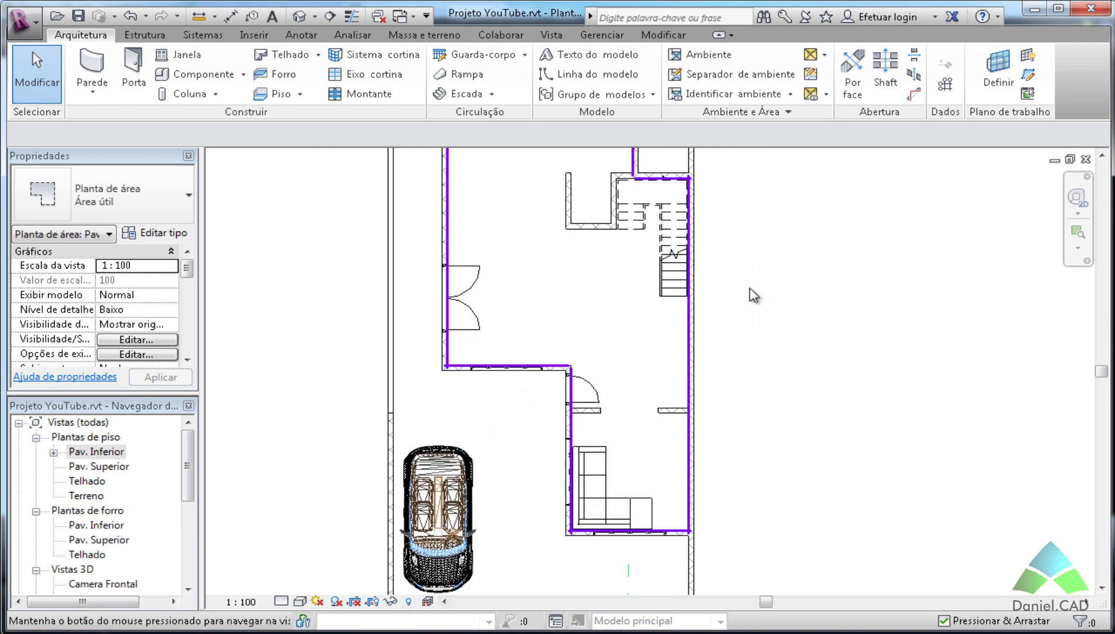
{"action": "scroll", "coordinate": [795, 378], "scroll_direction": "down", "scroll_amount": 2}
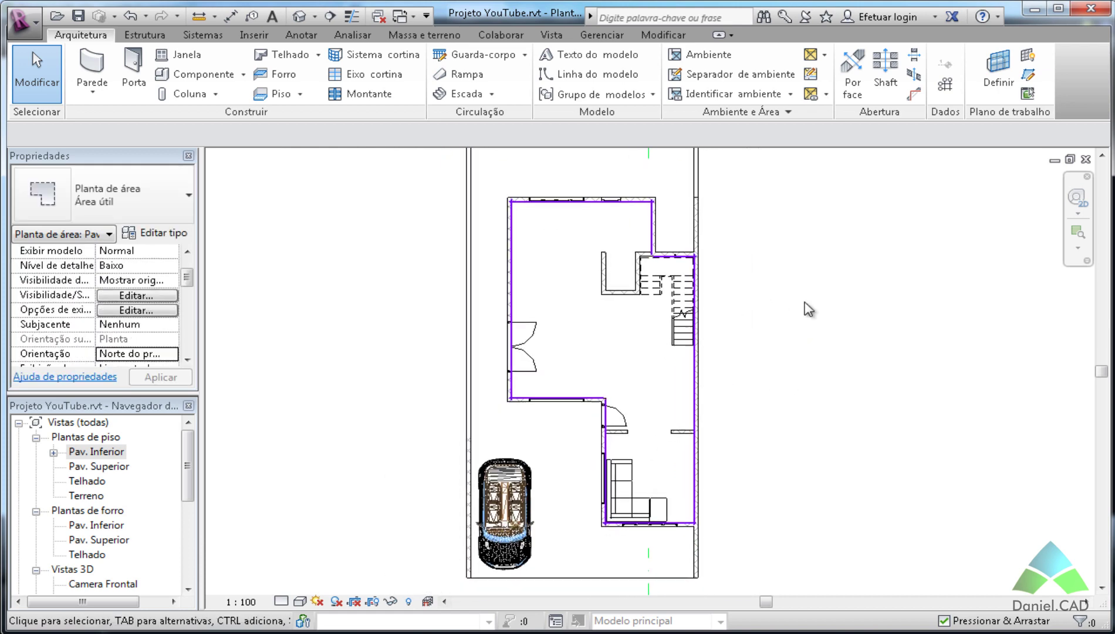
{"action": "left_click", "coordinate": [827, 91]}
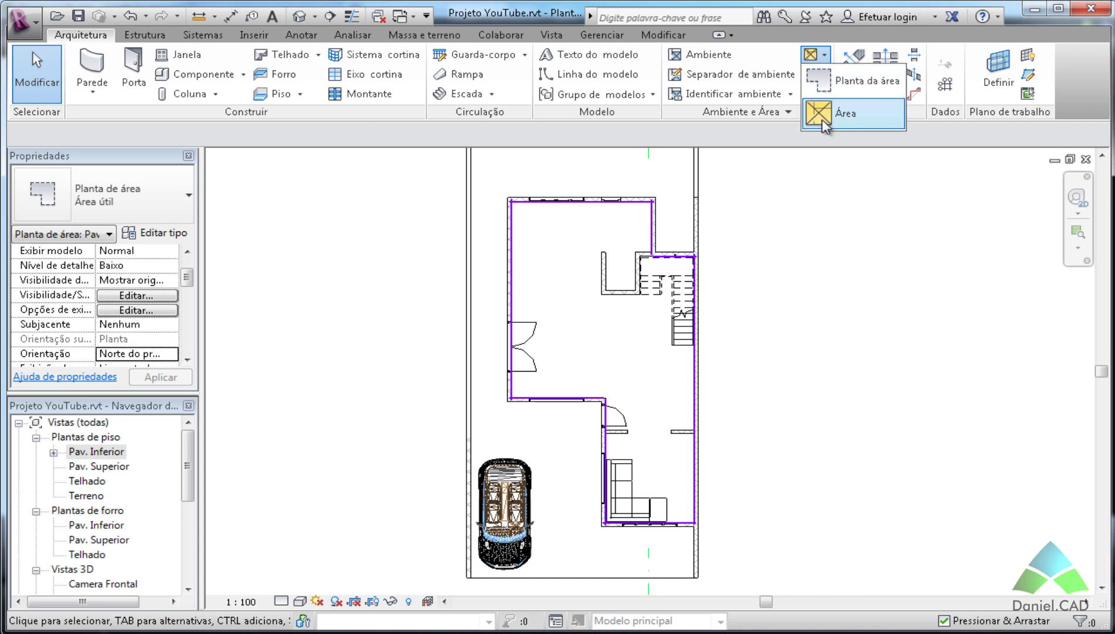
{"action": "left_click", "coordinate": [831, 114]}
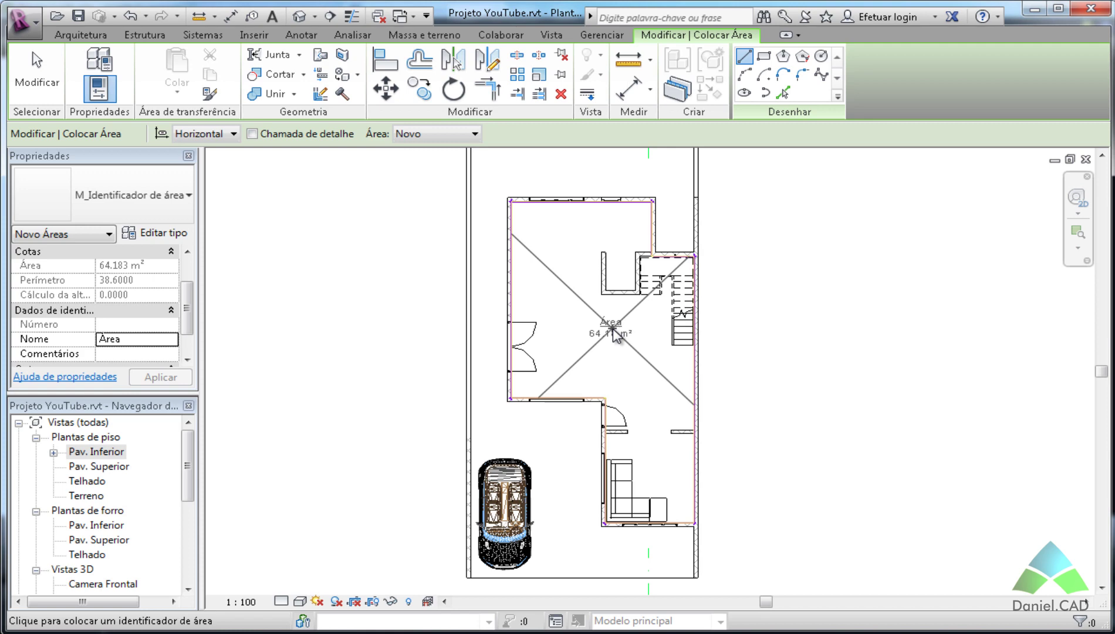
{"action": "key", "text": "Escape"}
{"action": "key", "text": "Escape"}
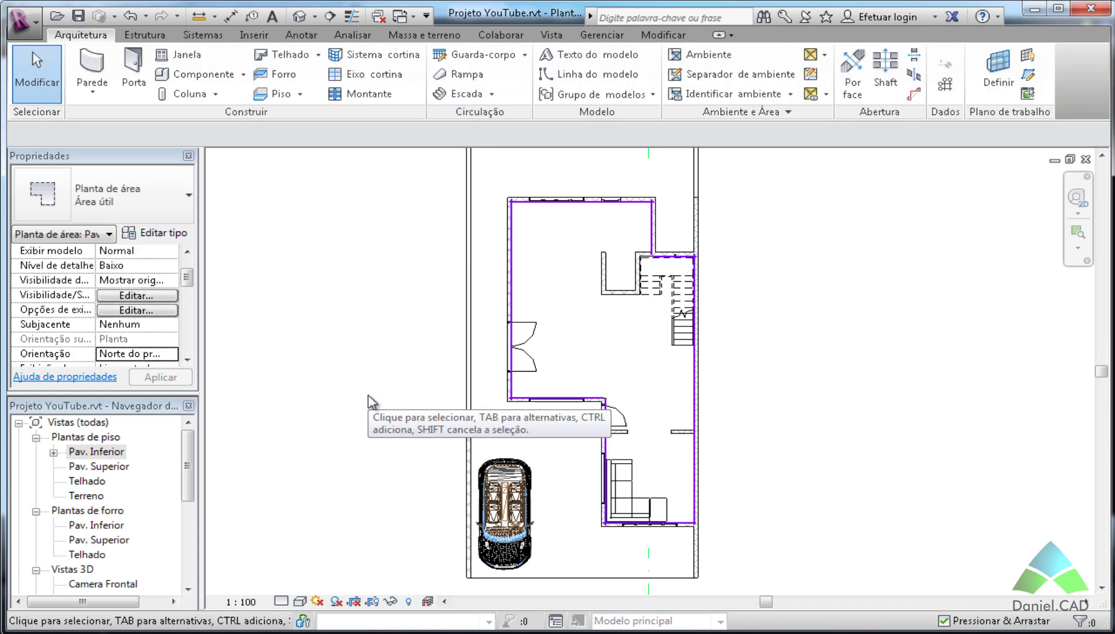